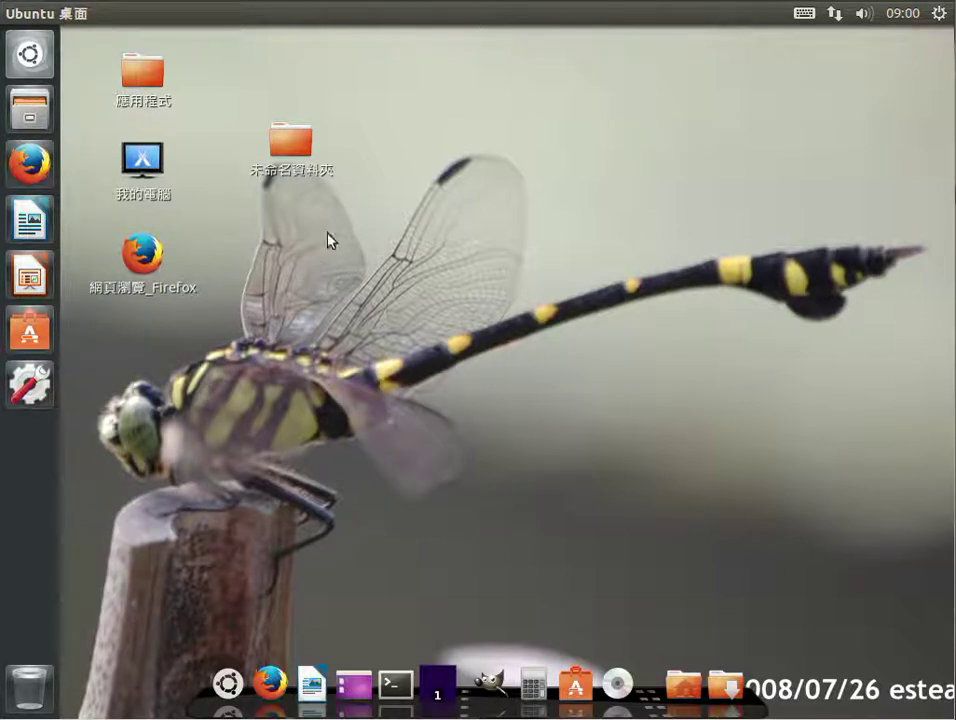
Log out of the student account and log in as teacher with the account password
left_click(940, 14)
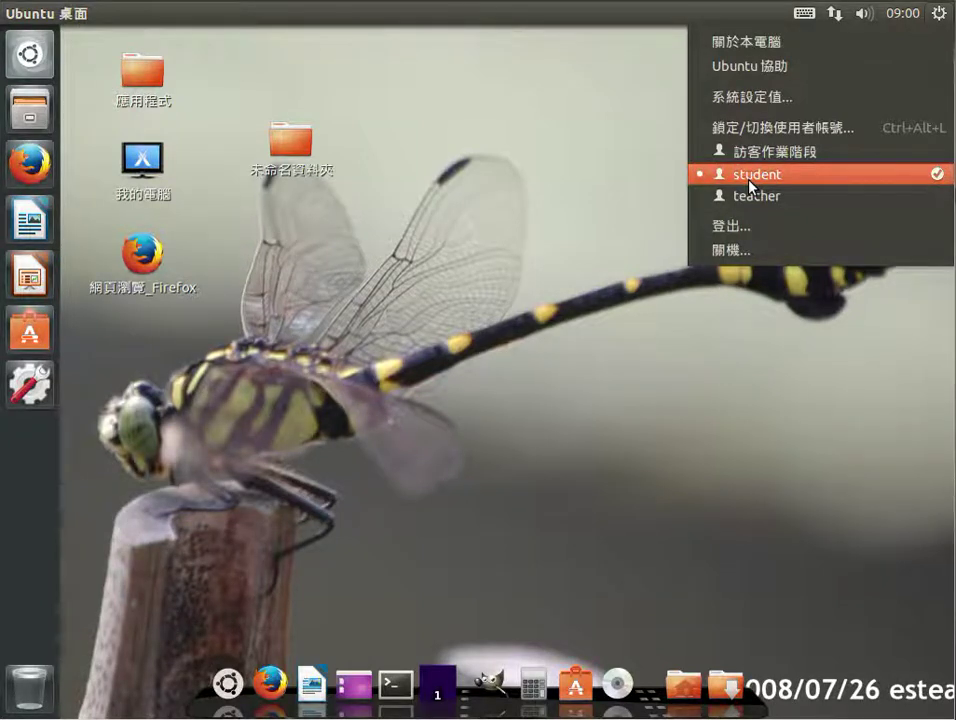
left_click(745, 235)
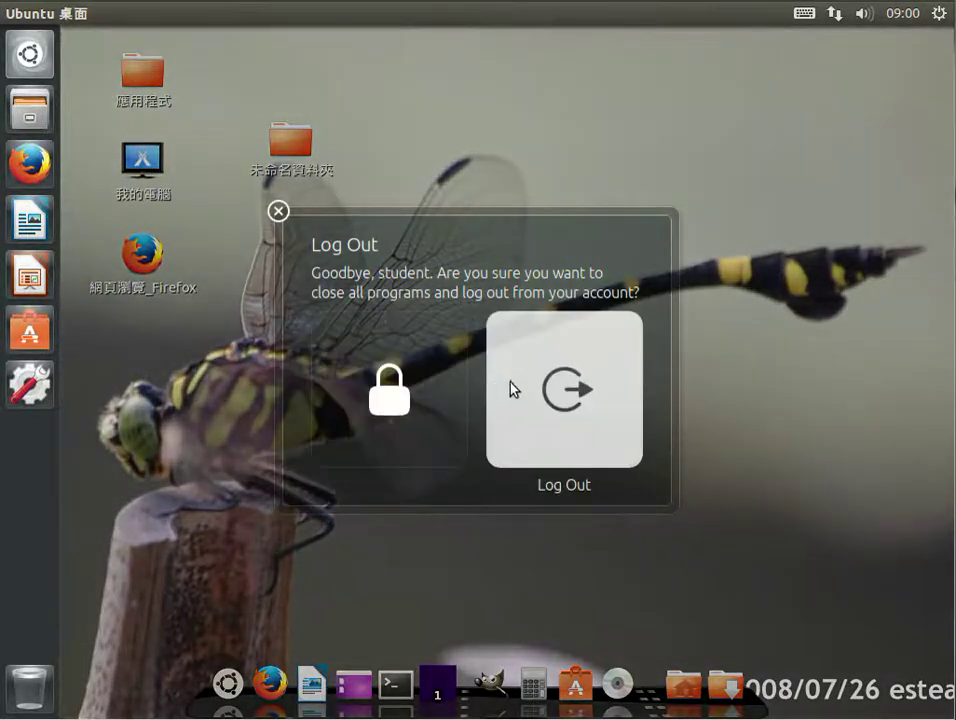
left_click(534, 385)
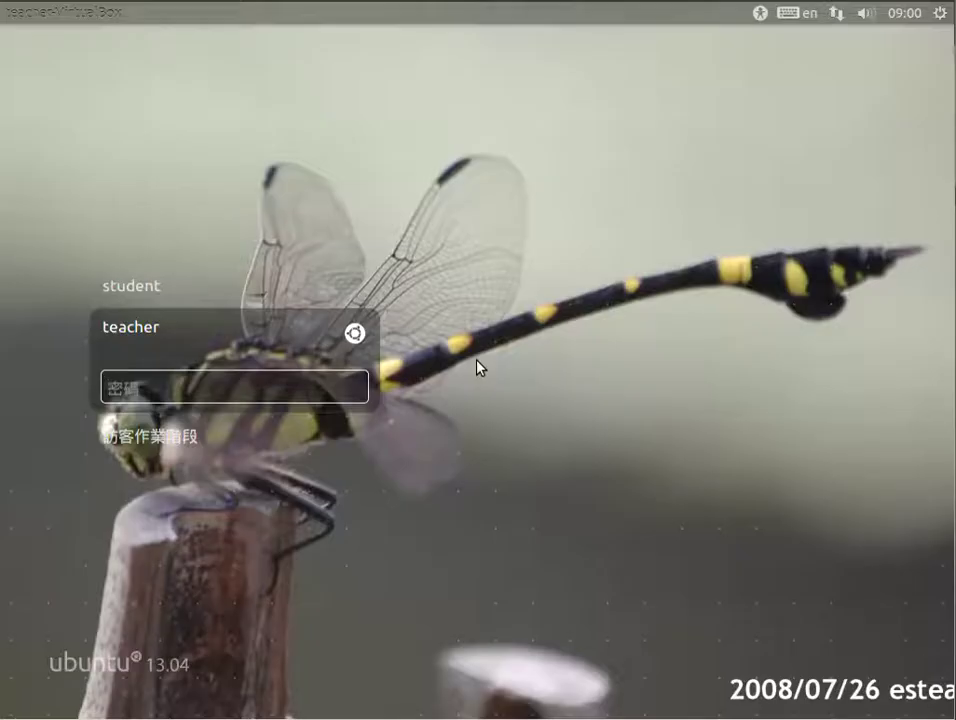
type("••")
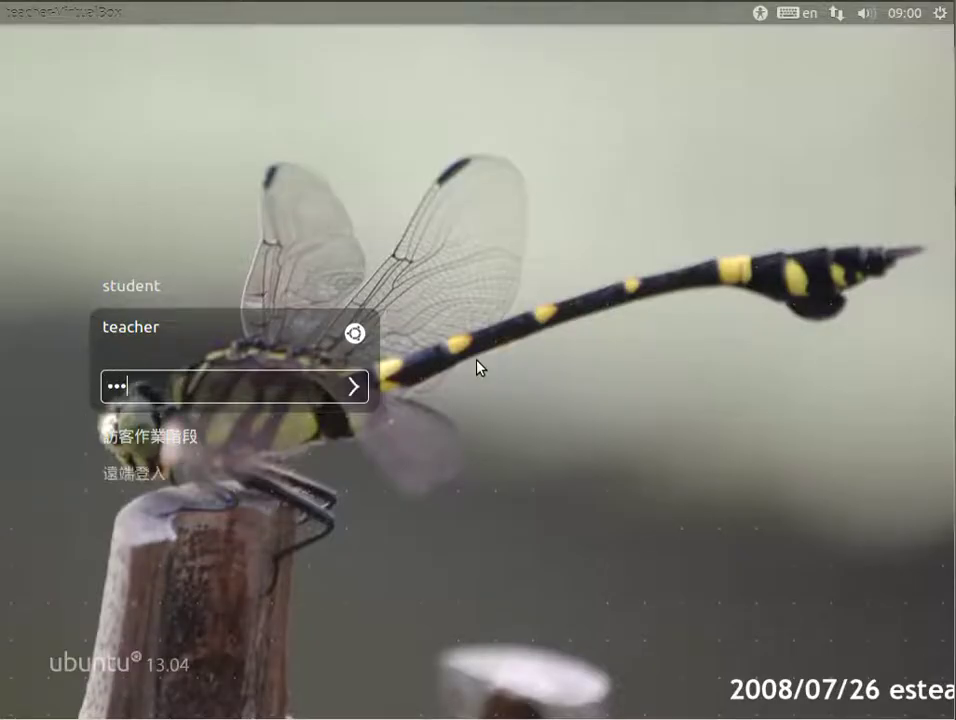
type("••")
key("Return")
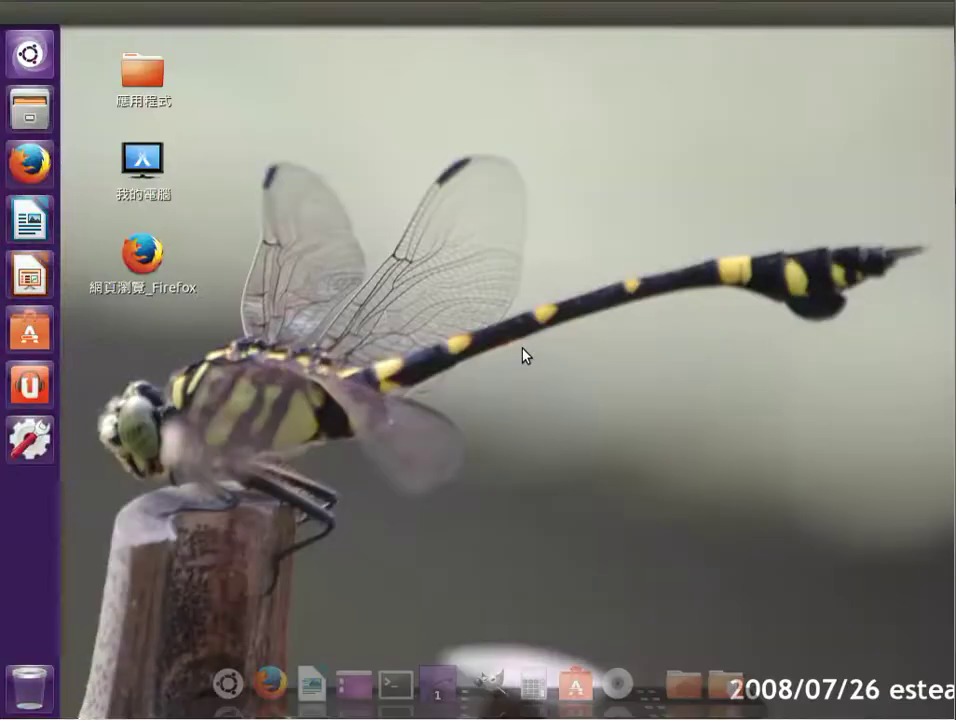
Open the user restore settings (使用者還原設定) from the system tools preferences and authorize with the administrator password
left_click(230, 684)
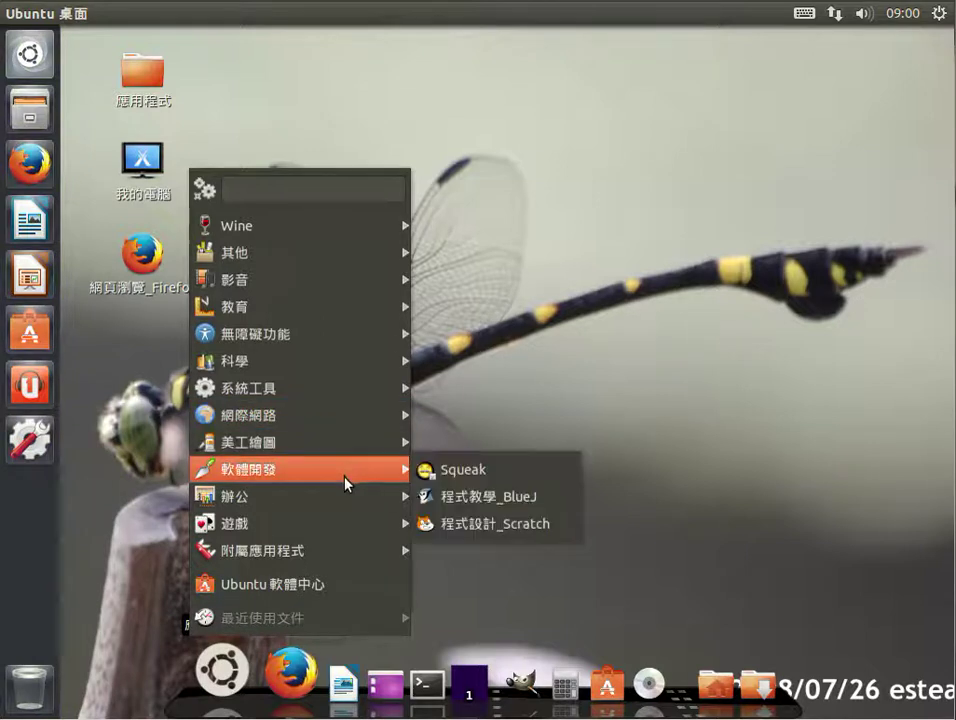
mouse_move(340, 405)
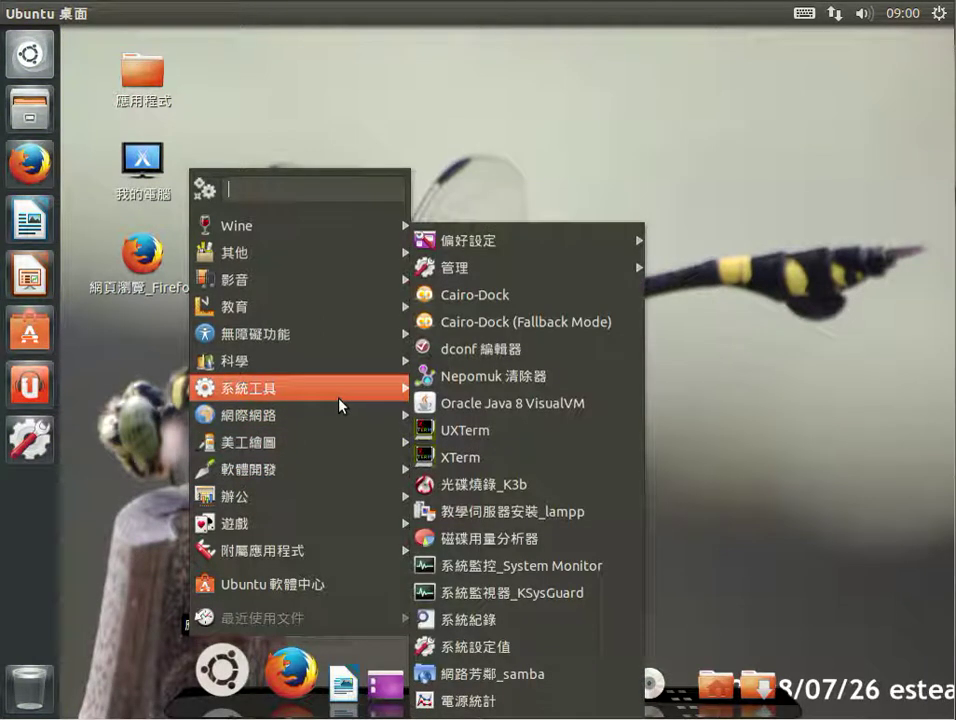
mouse_move(570, 236)
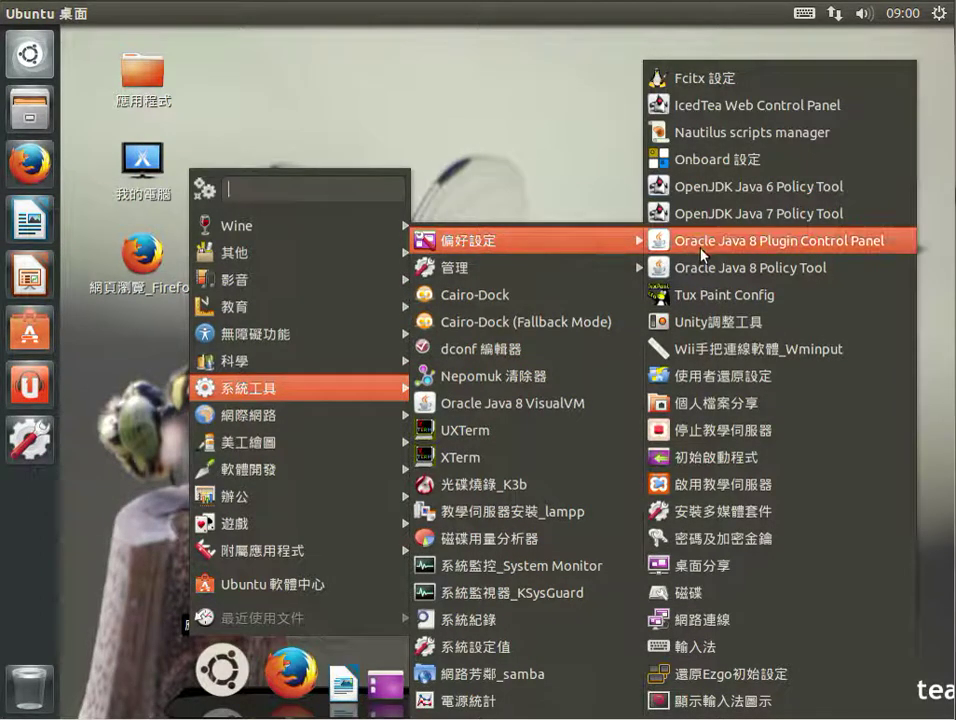
left_click(727, 384)
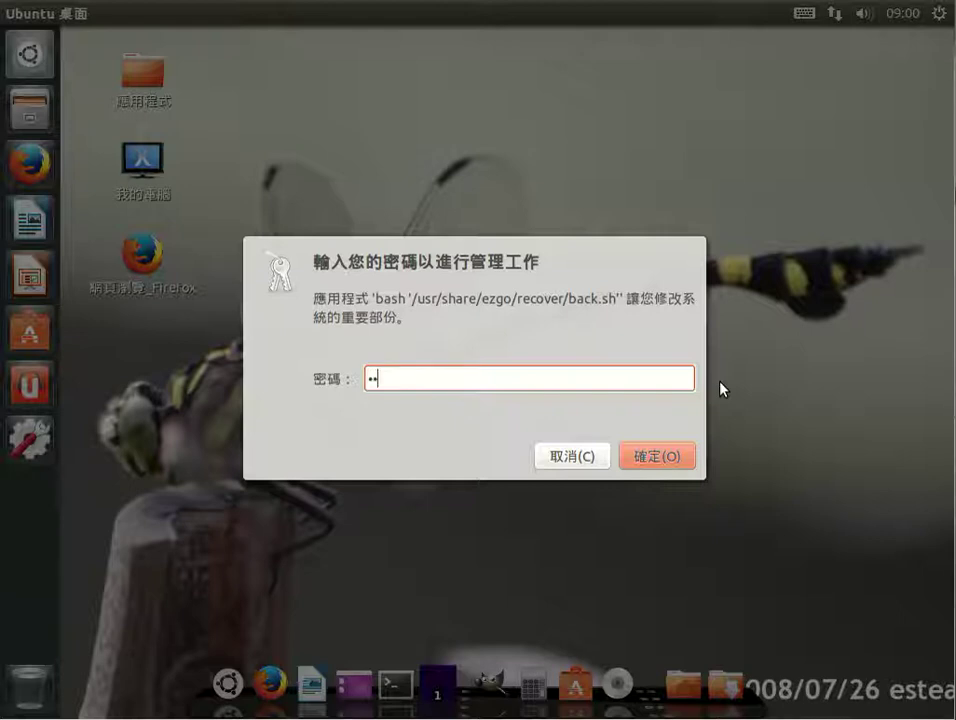
type("••••")
key("Return")
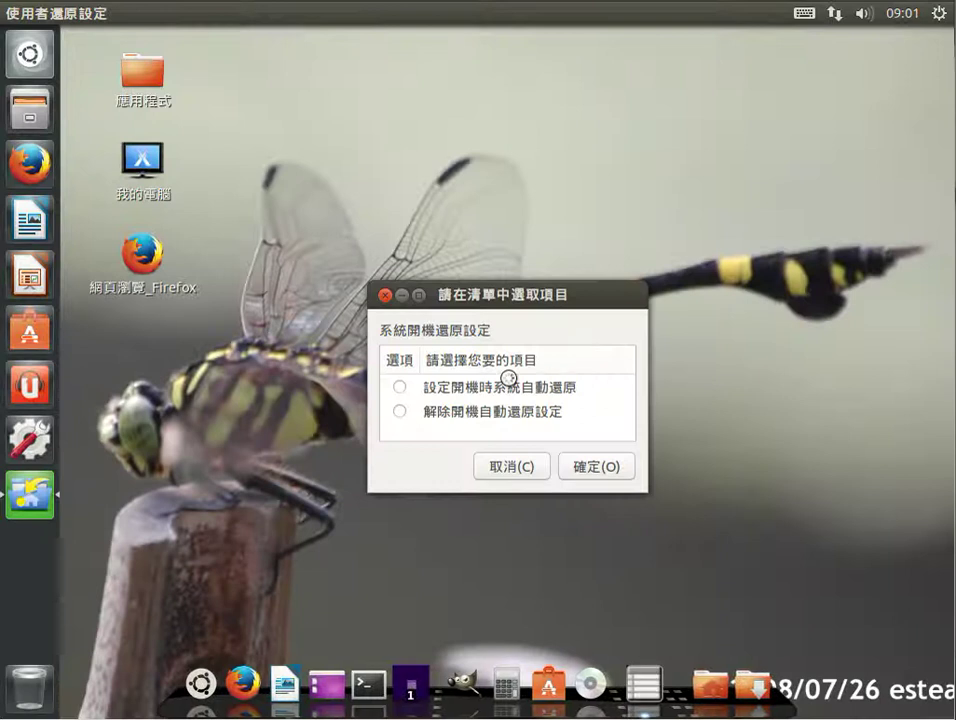
Remove the automatic restore at boot (解除開機自動還原設定) for the student account
left_click(400, 411)
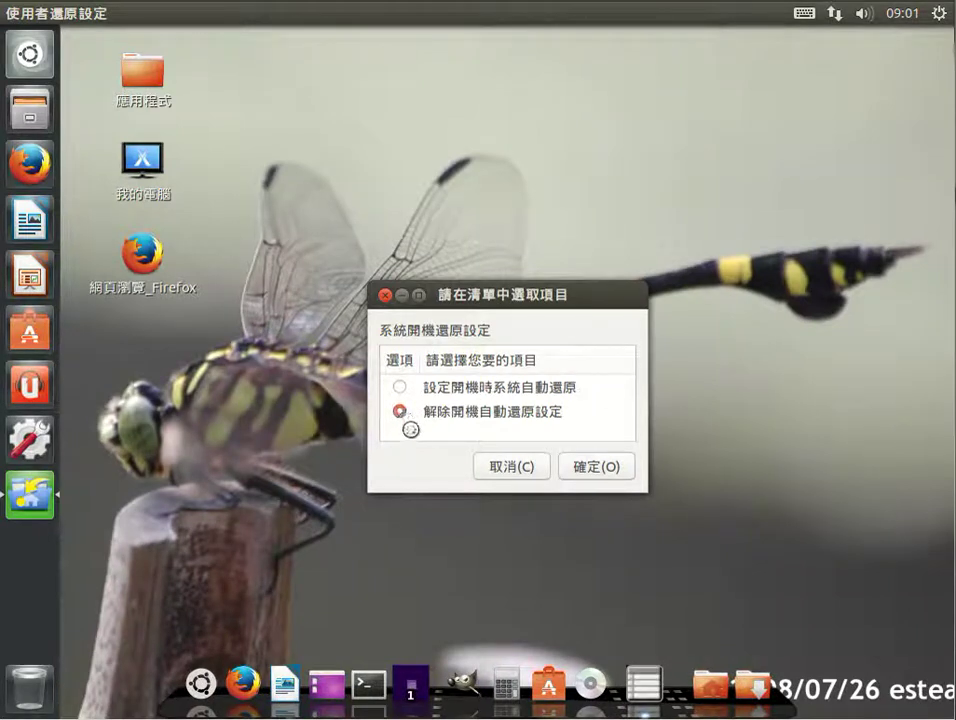
left_click(610, 467)
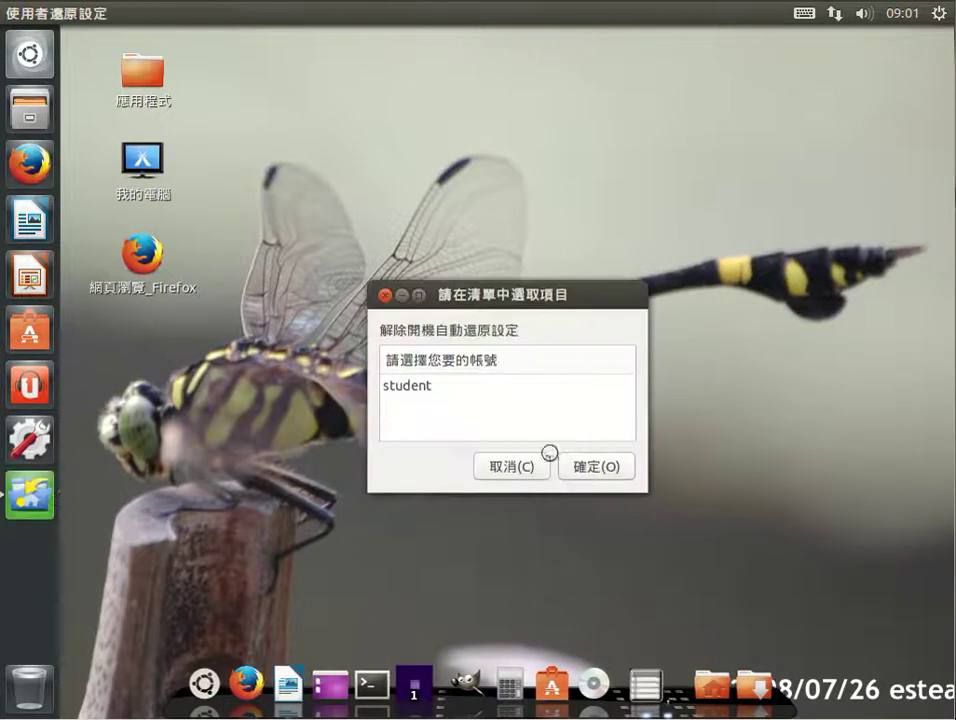
left_click(429, 390)
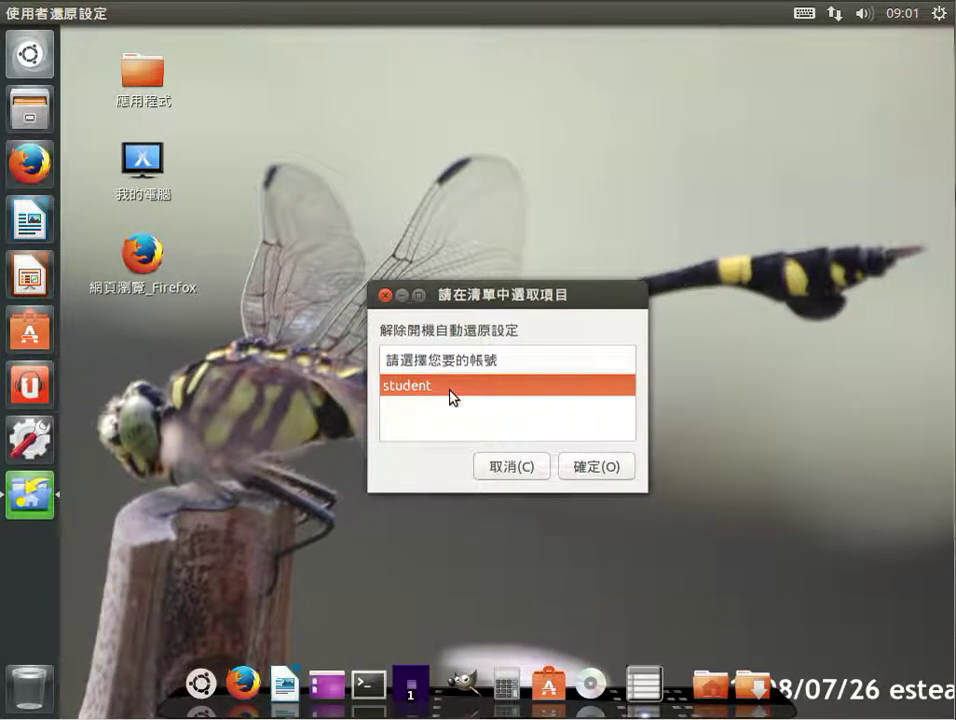
left_click(600, 470)
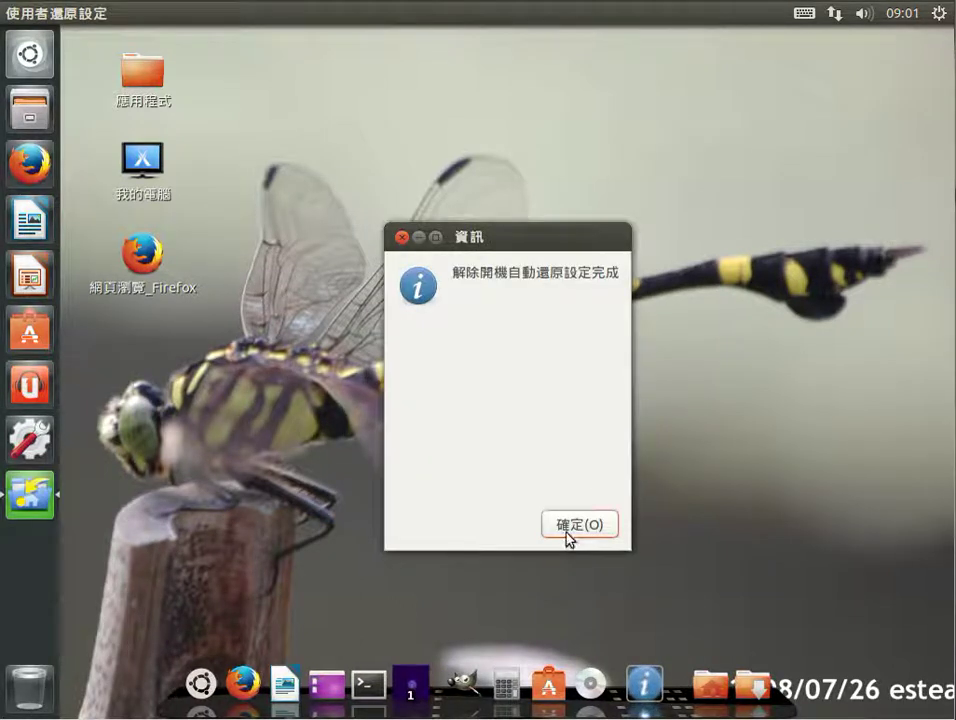
left_click(571, 528)
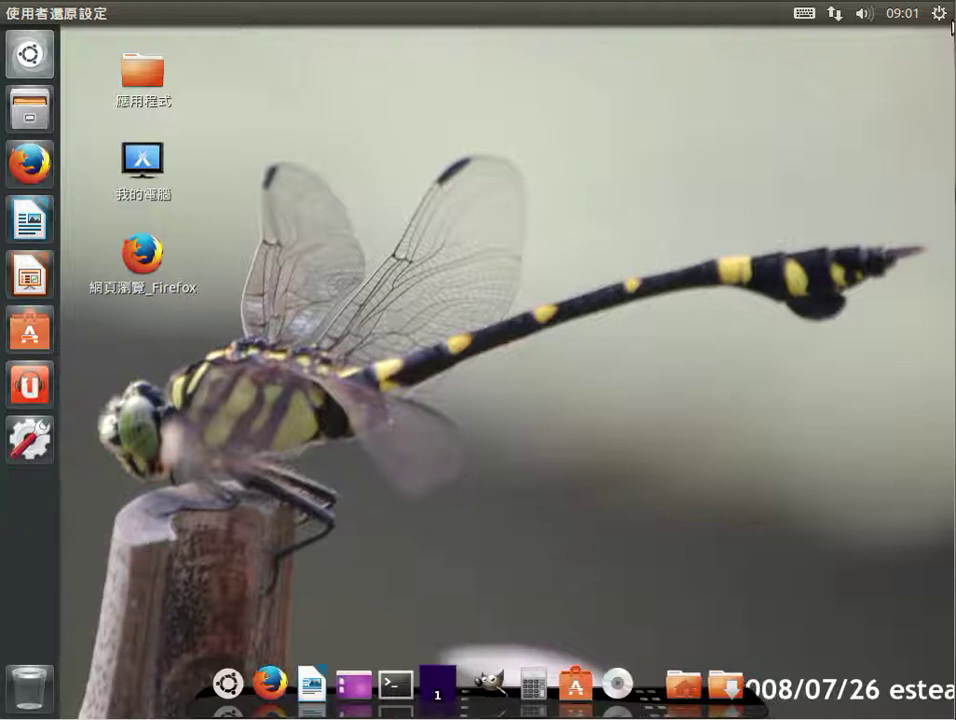
Switch to the student account and log in with its password
left_click(938, 14)
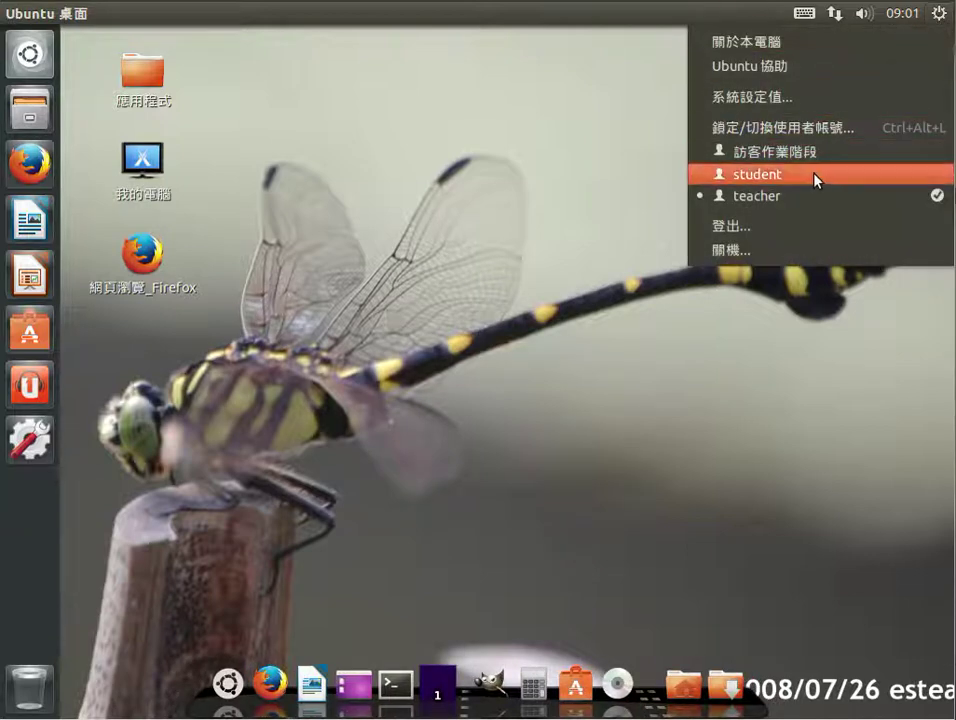
left_click(815, 177)
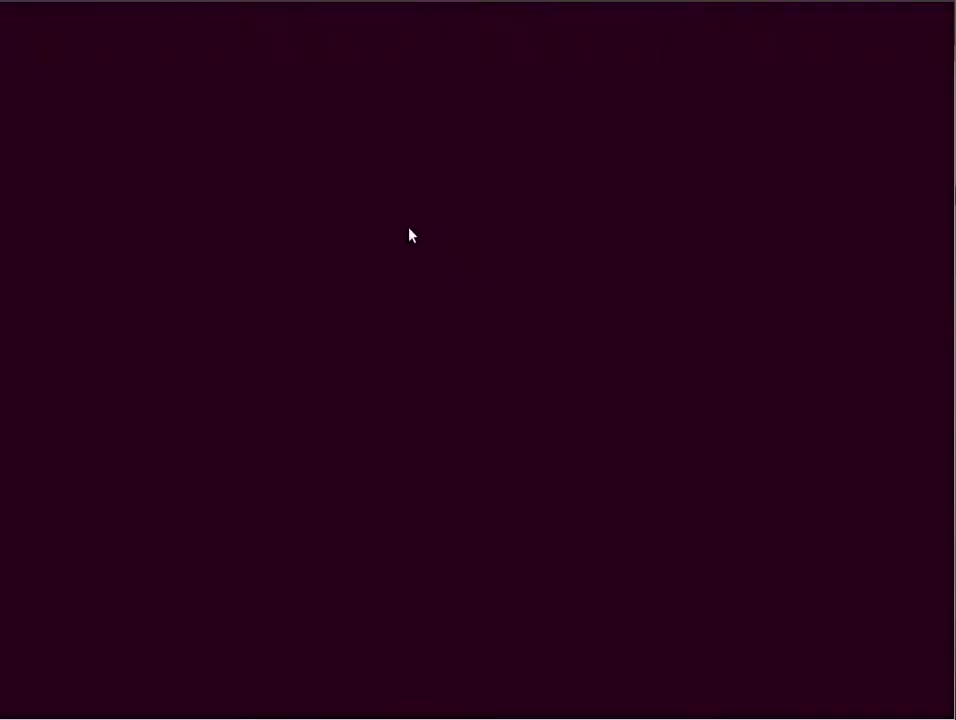
type("•••")
key("Return")
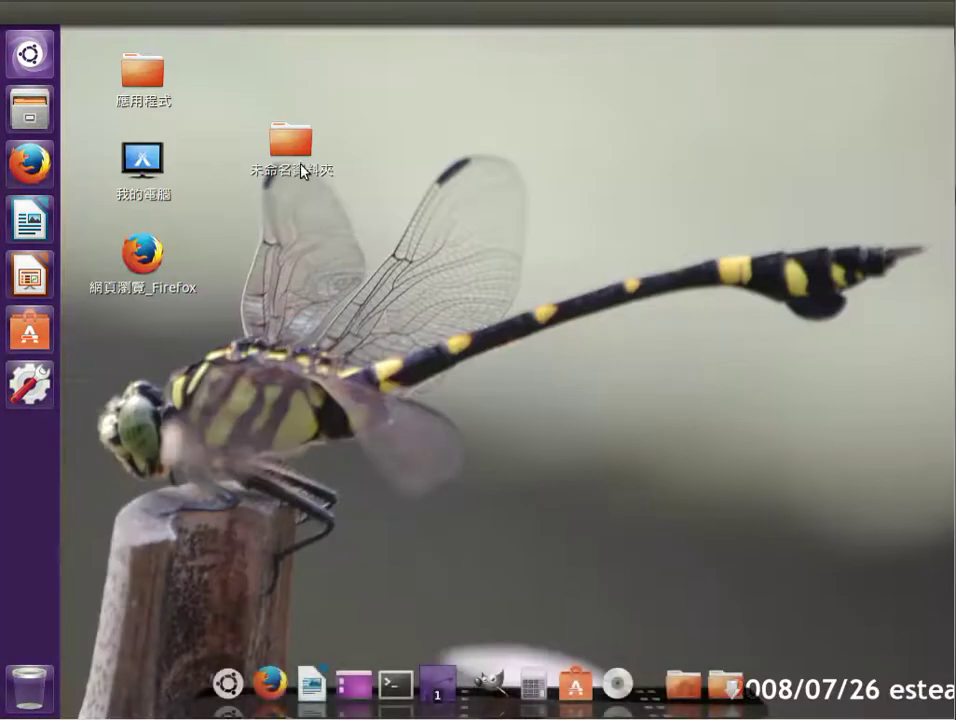
Permanently delete the 未命名資料夾 folder from the desktop by emptying the trash, and open Firefox
left_click(300, 155)
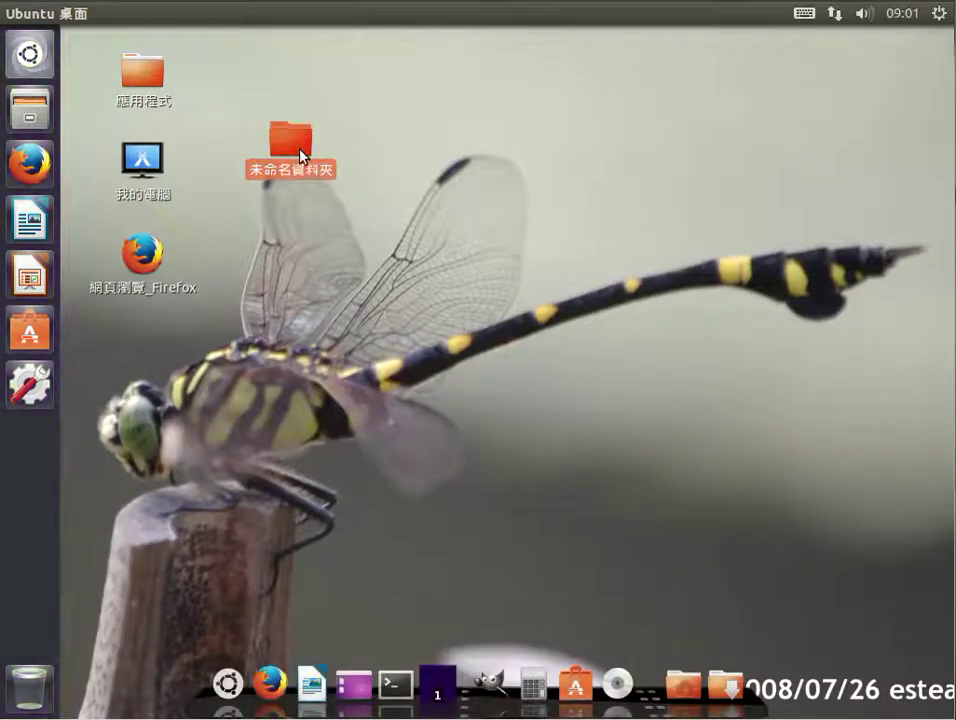
key("Delete")
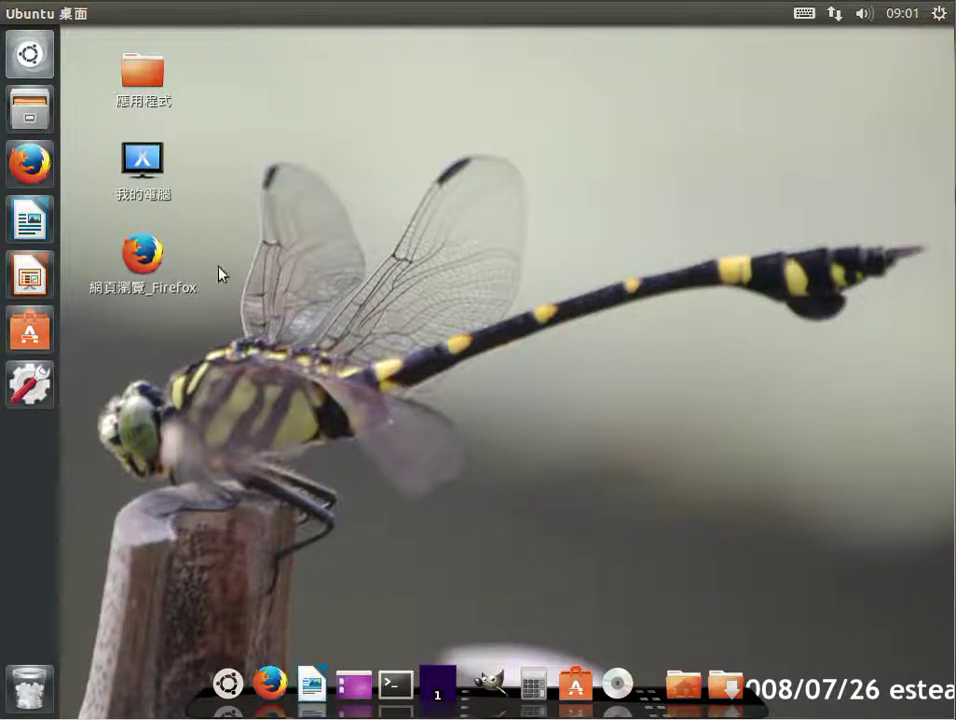
double_click(153, 265)
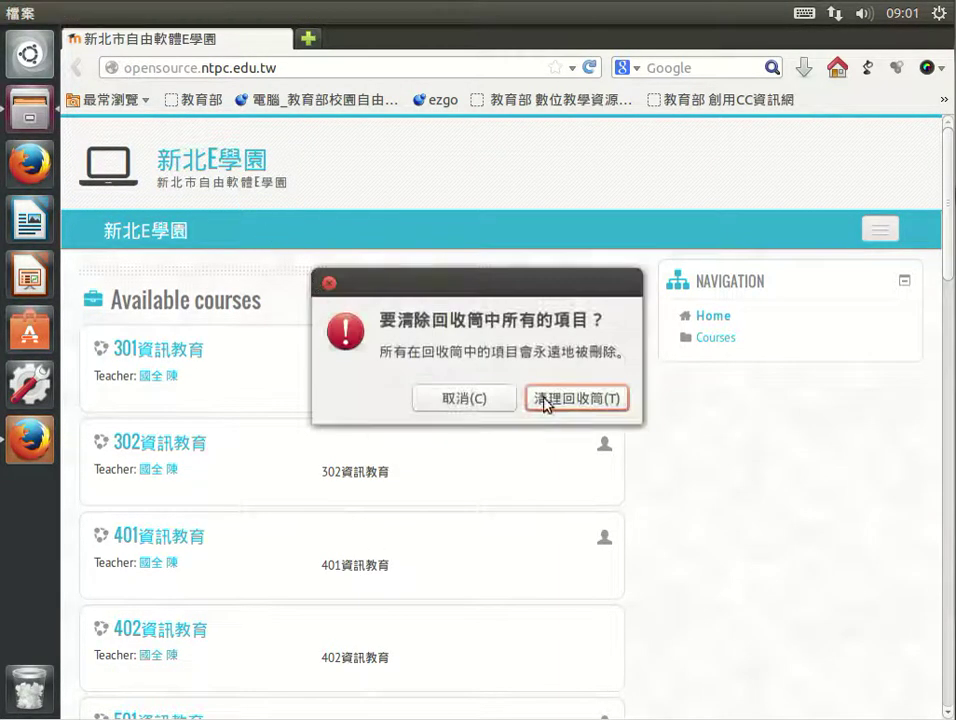
left_click(547, 401)
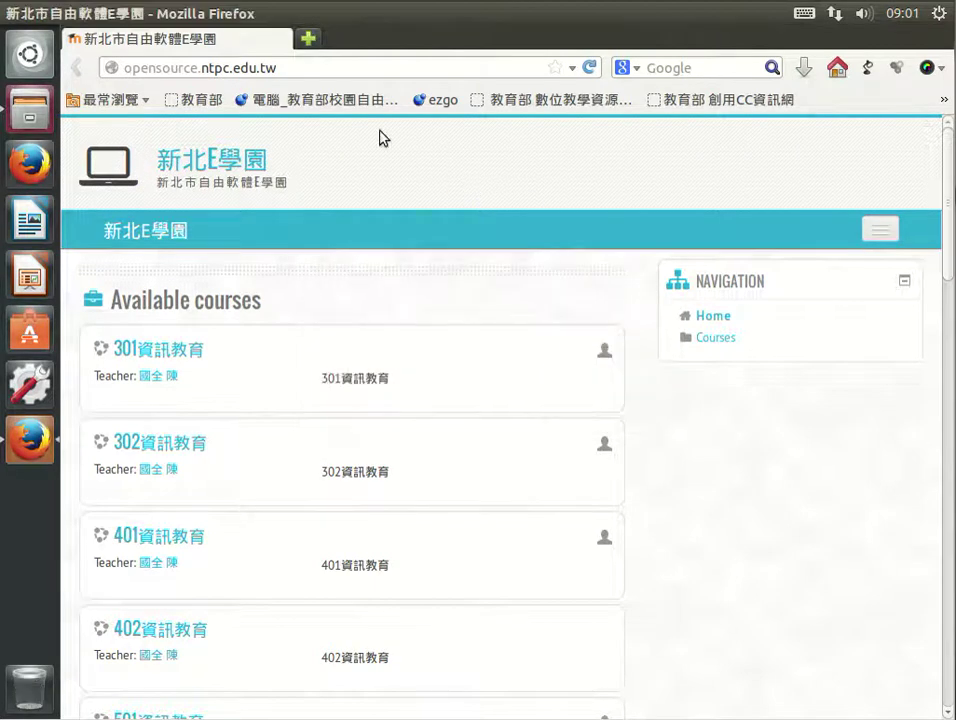
left_click(156, 67)
left_click(125, 67)
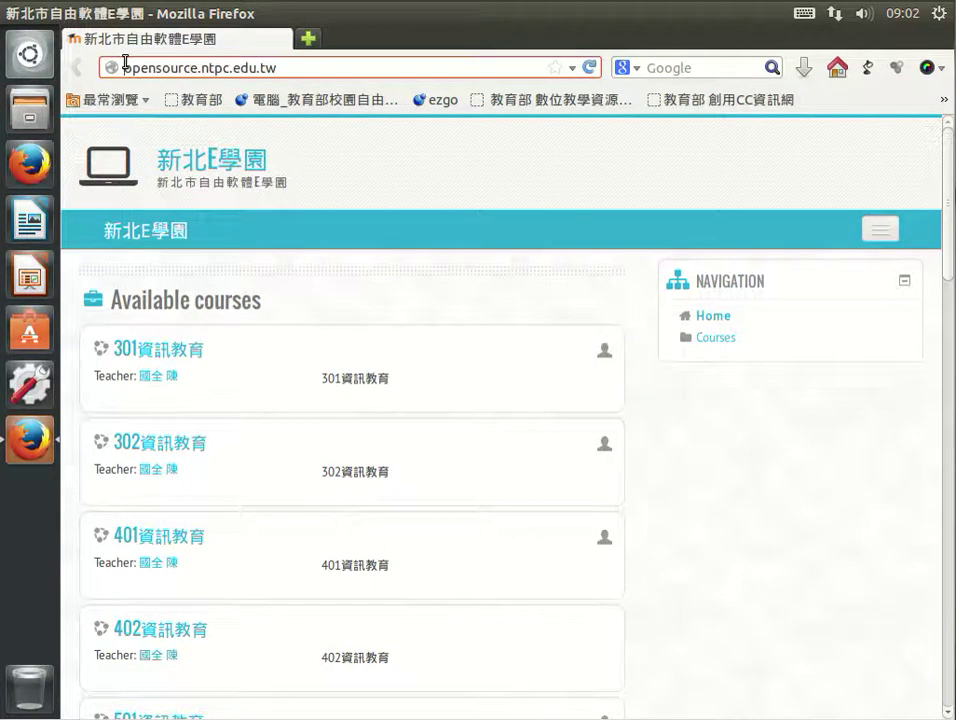
double_click(125, 66)
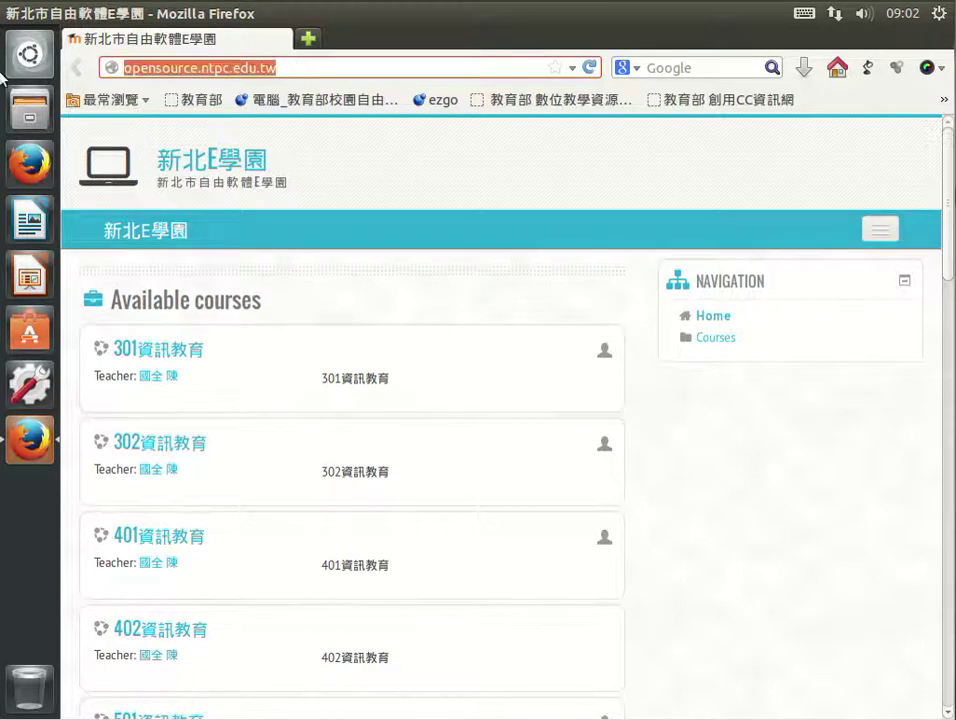
type("www.ntpc.")
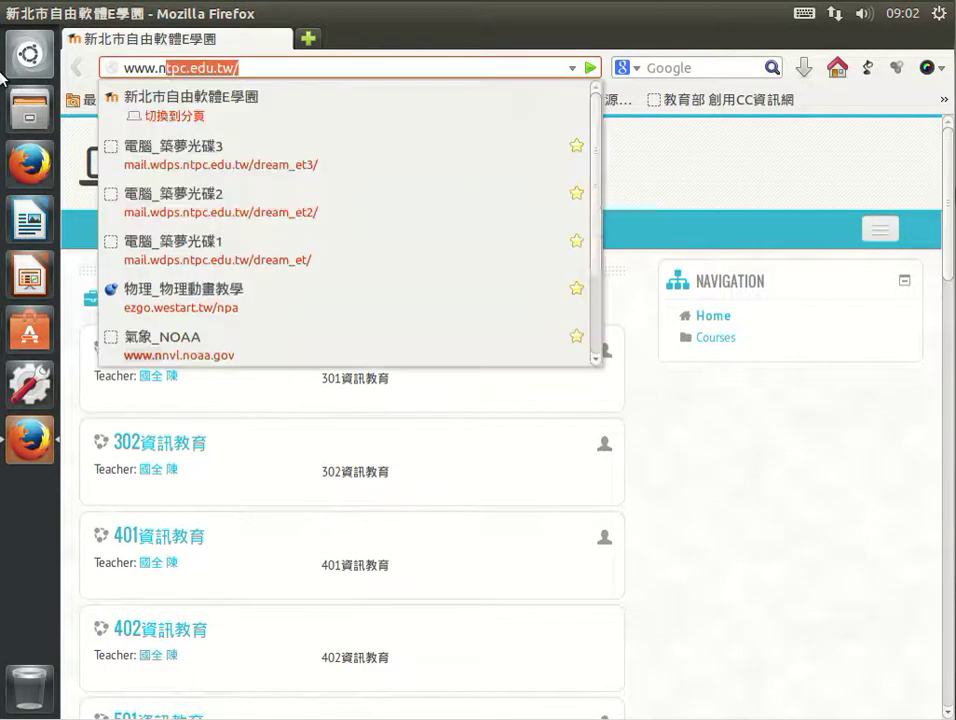
type("edu.tw")
key("Return")
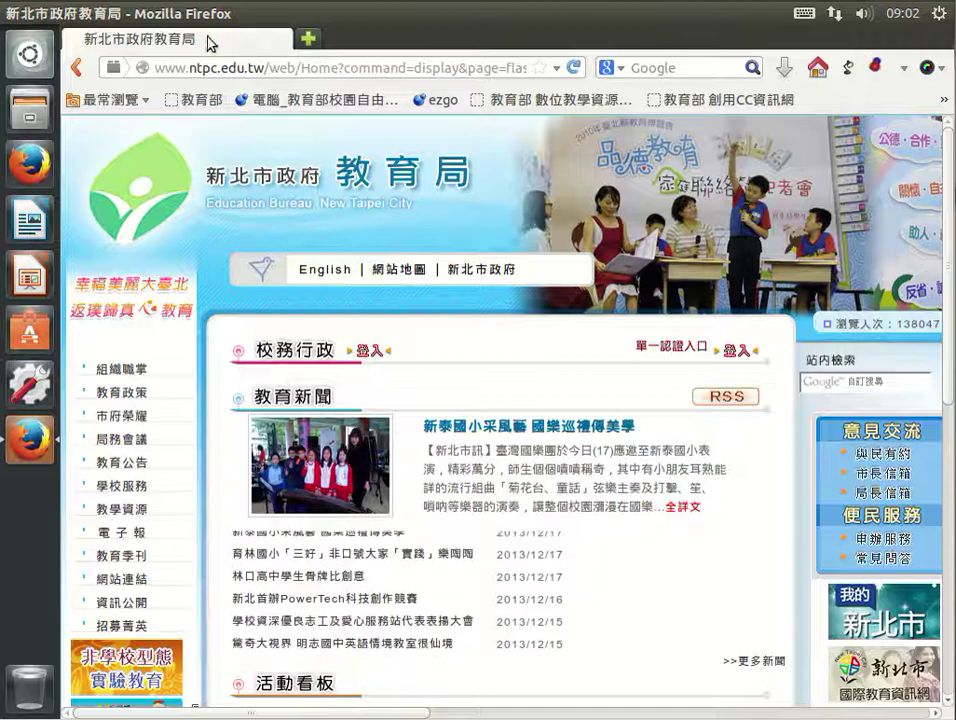
Open the Firefox preferences and use the current page as the home page
mouse_move(160, 20)
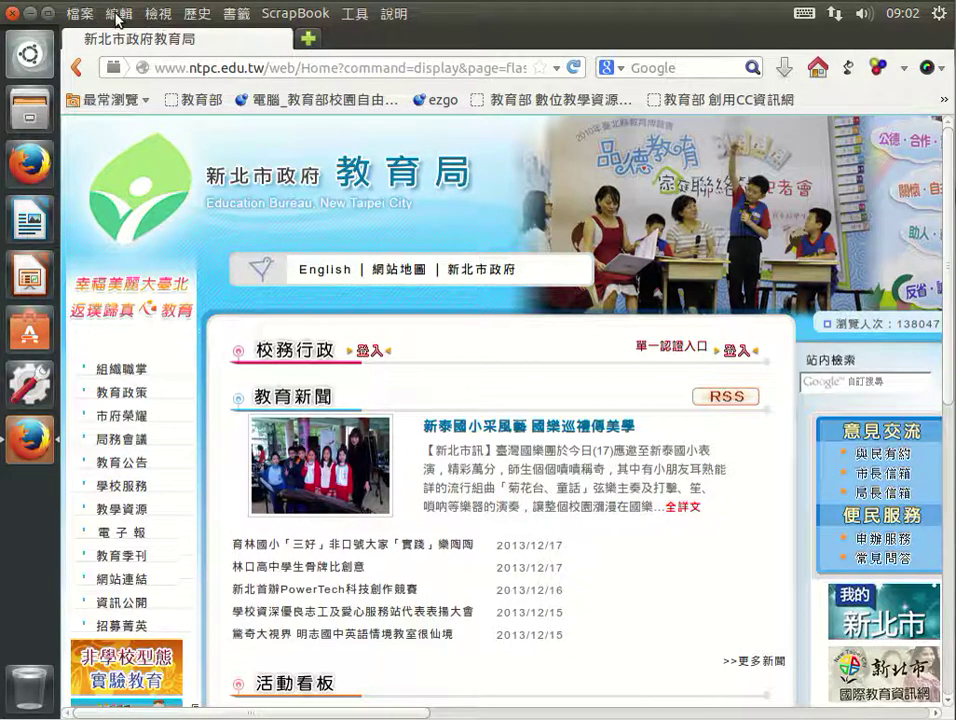
left_click(118, 15)
left_click(180, 261)
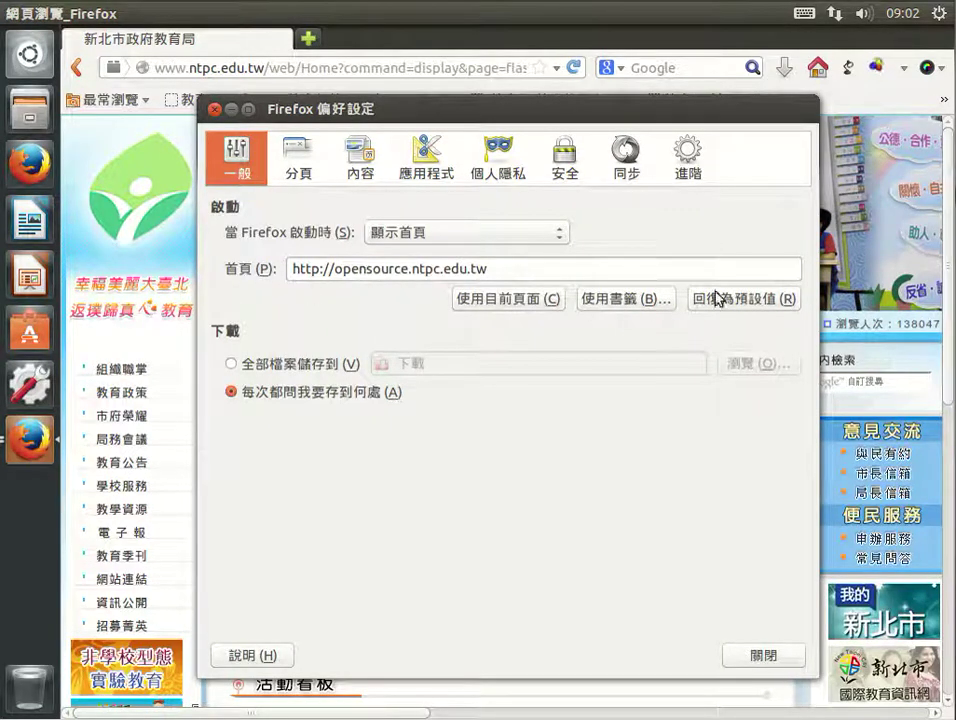
left_click(518, 302)
left_click(786, 272)
key("BackSpace")
key("BackSpace")
key("BackSpace")
key("BackSpace")
key("BackSpace")
key("BackSpace")
key("BackSpace")
key("BackSpace")
key("BackSpace")
key("BackSpace")
key("BackSpace")
key("BackSpace")
key("BackSpace")
key("BackSpace")
key("BackSpace")
key("BackSpace")
key("BackSpace")
key("BackSpace")
key("BackSpace")
key("BackSpace")
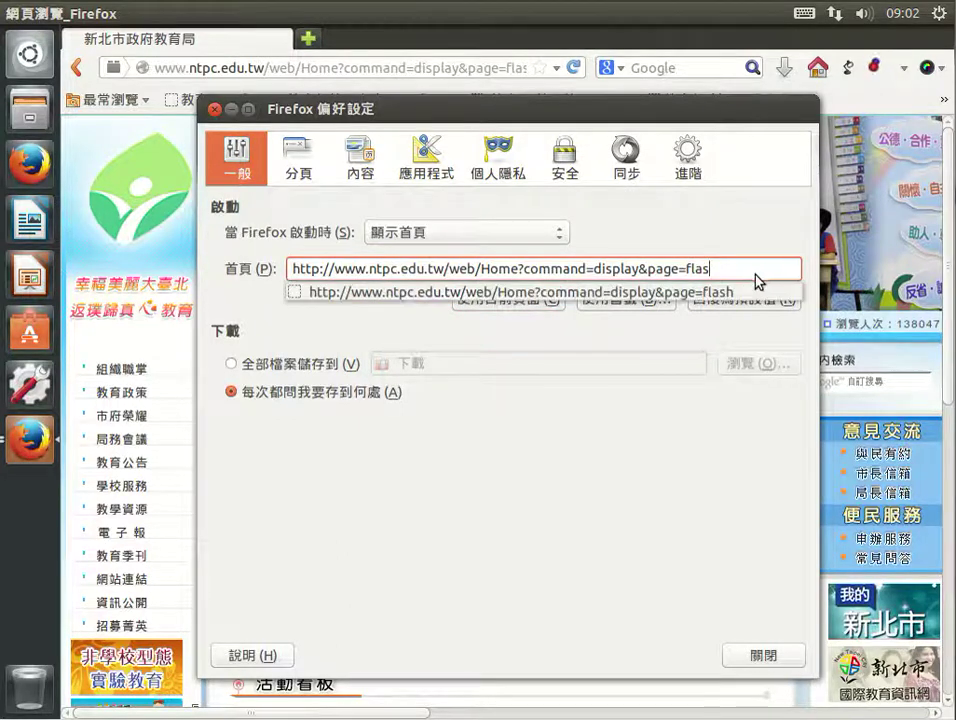
key("BackSpace")
key("BackSpace")
key("BackSpace")
key("BackSpace")
key("BackSpace")
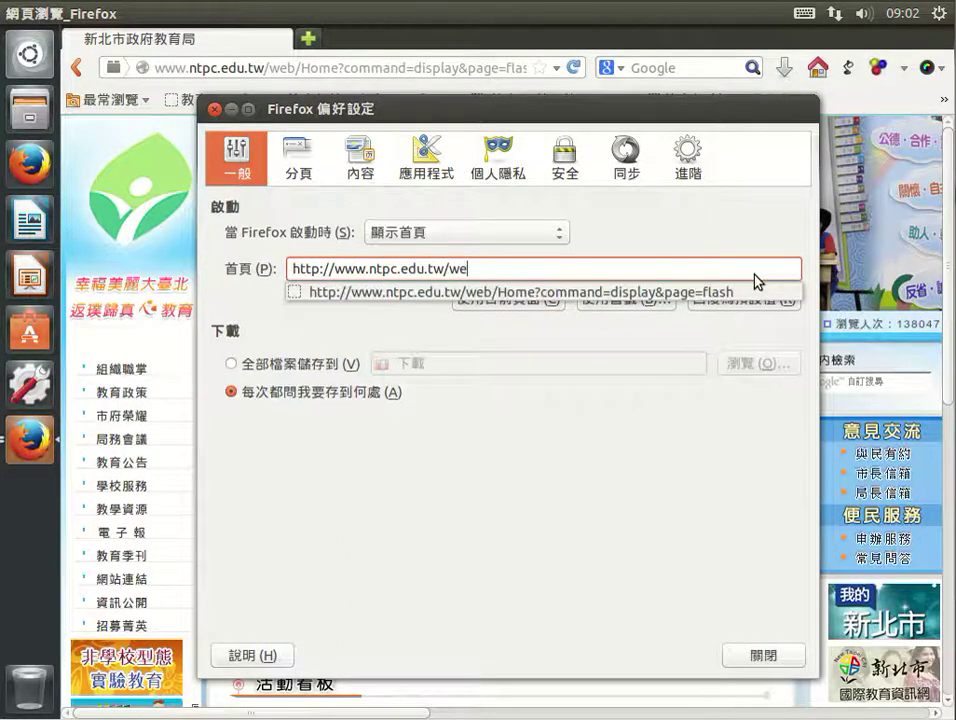
left_click(763, 655)
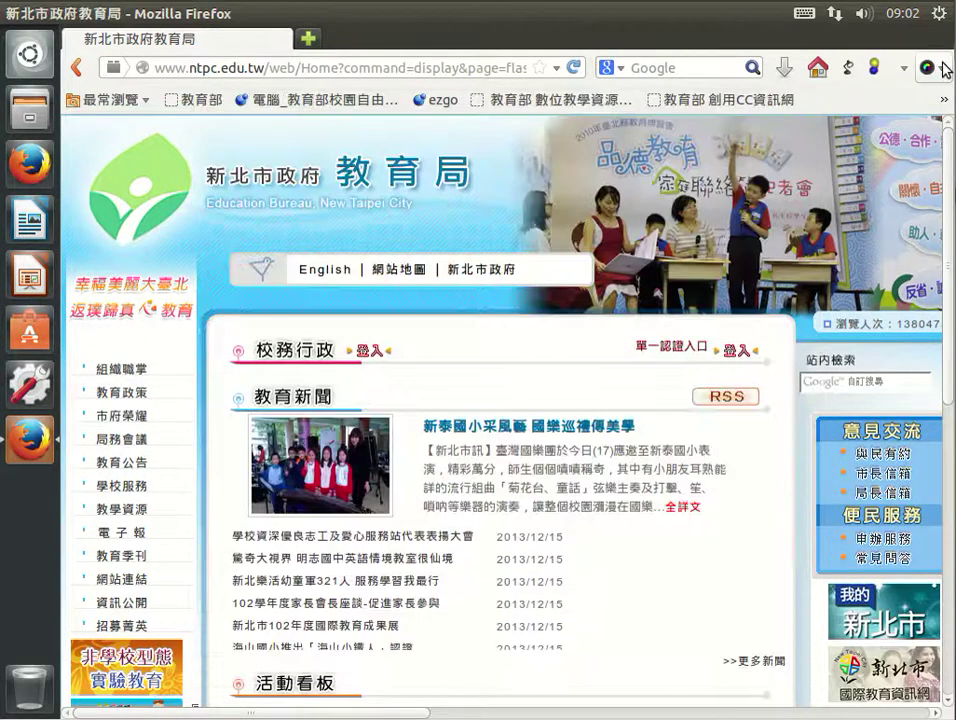
Load the home page to test it and close Firefox
left_click(822, 69)
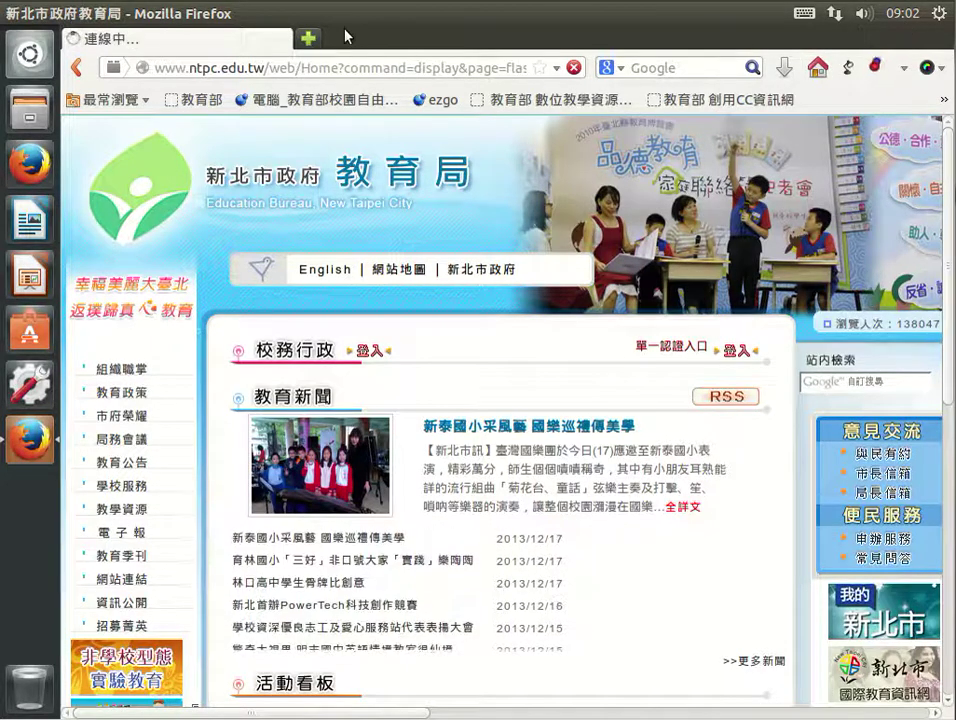
mouse_move(13, 12)
left_click(13, 15)
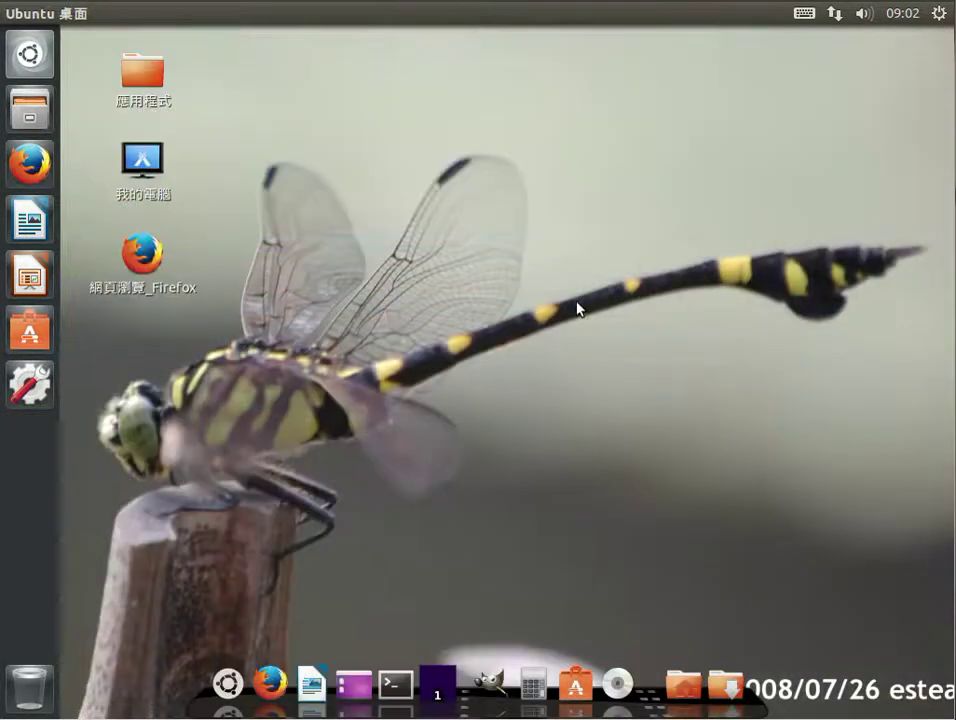
Log out of the student account
left_click(939, 14)
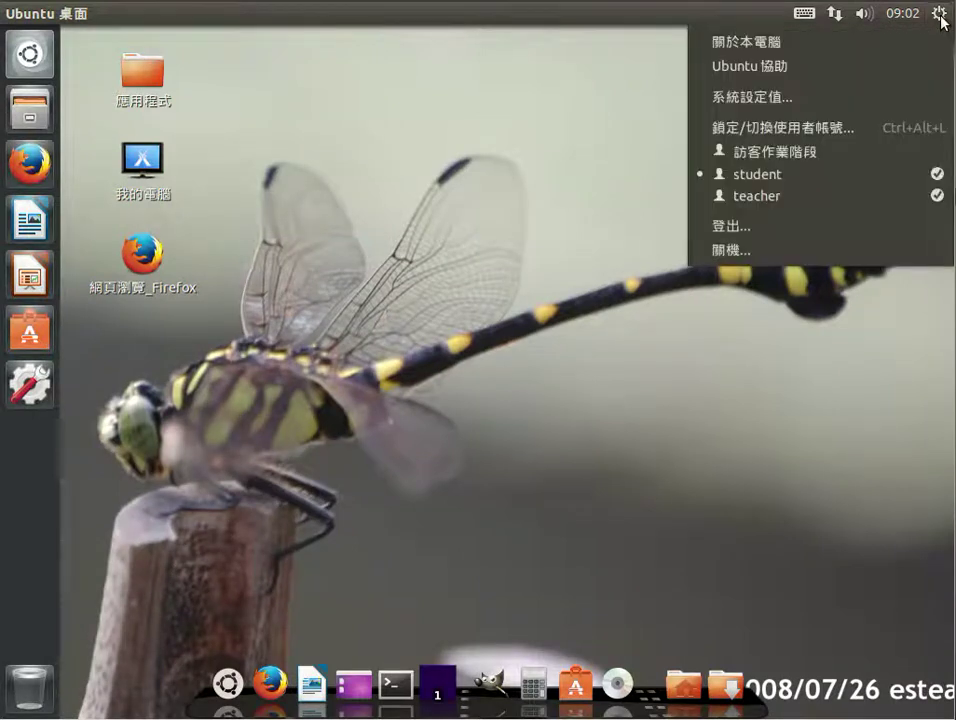
left_click(807, 232)
left_click(499, 390)
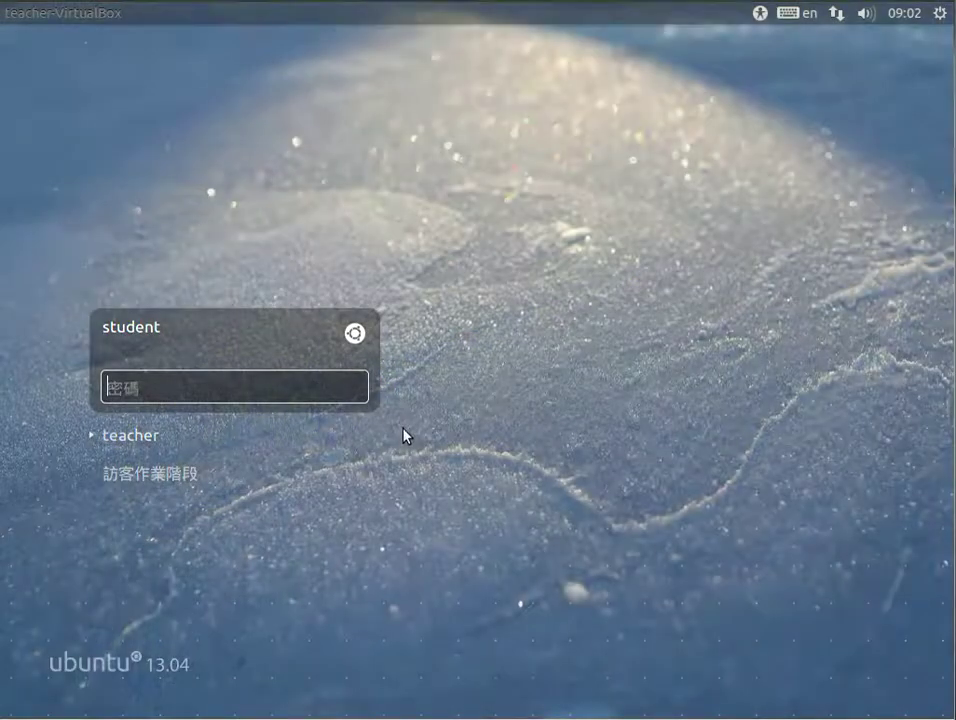
Log in to the teacher account by entering its account password
left_click(180, 464)
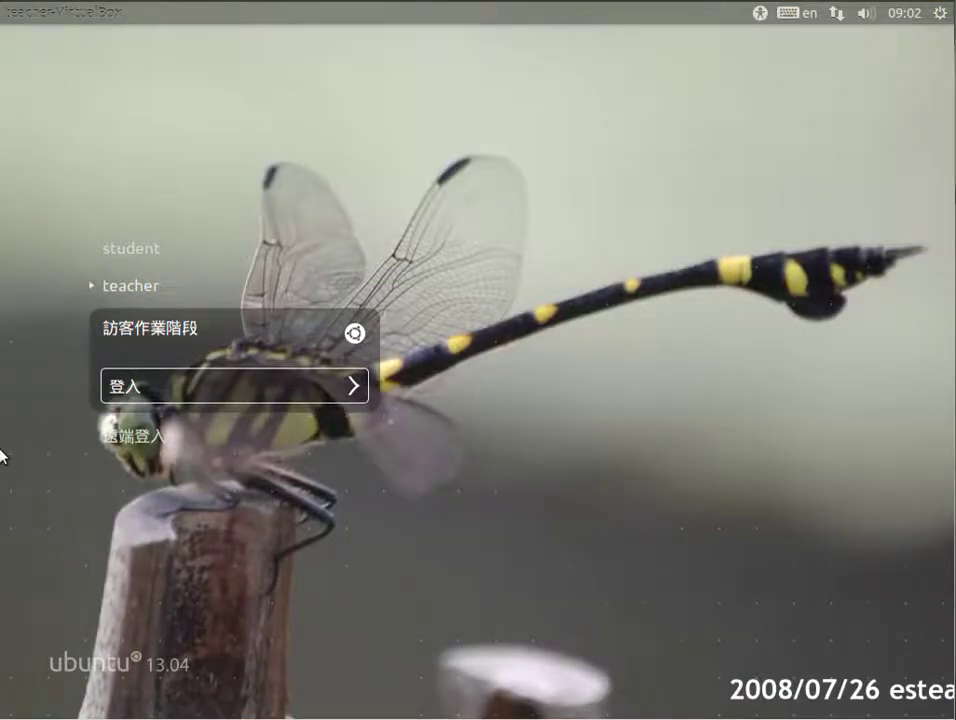
left_click(155, 285)
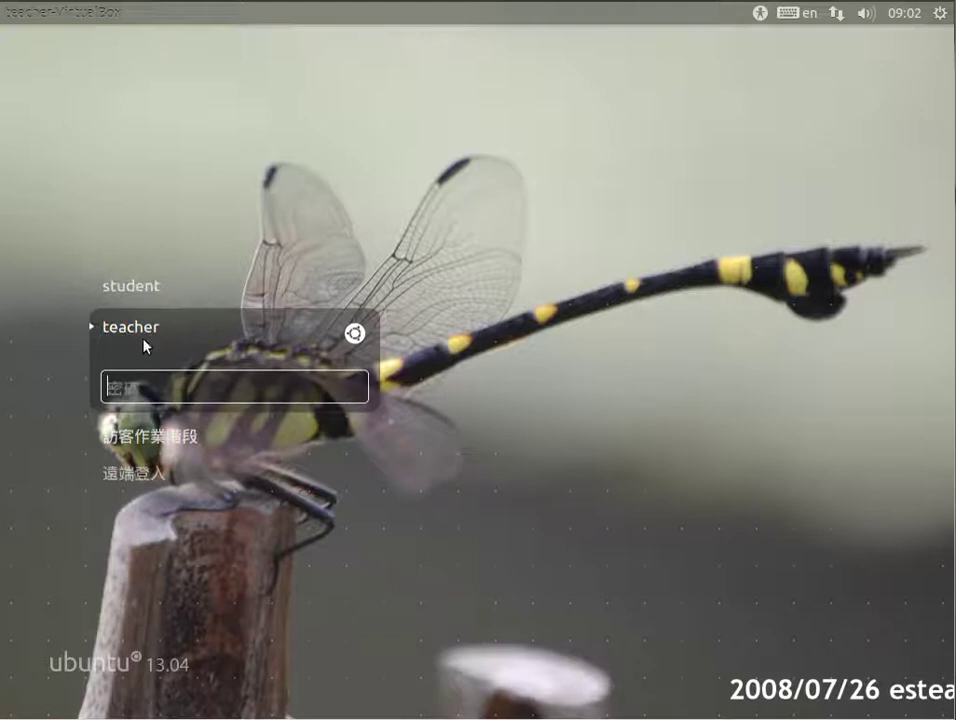
type("••••")
key("Return")
type("••")
key("Return")
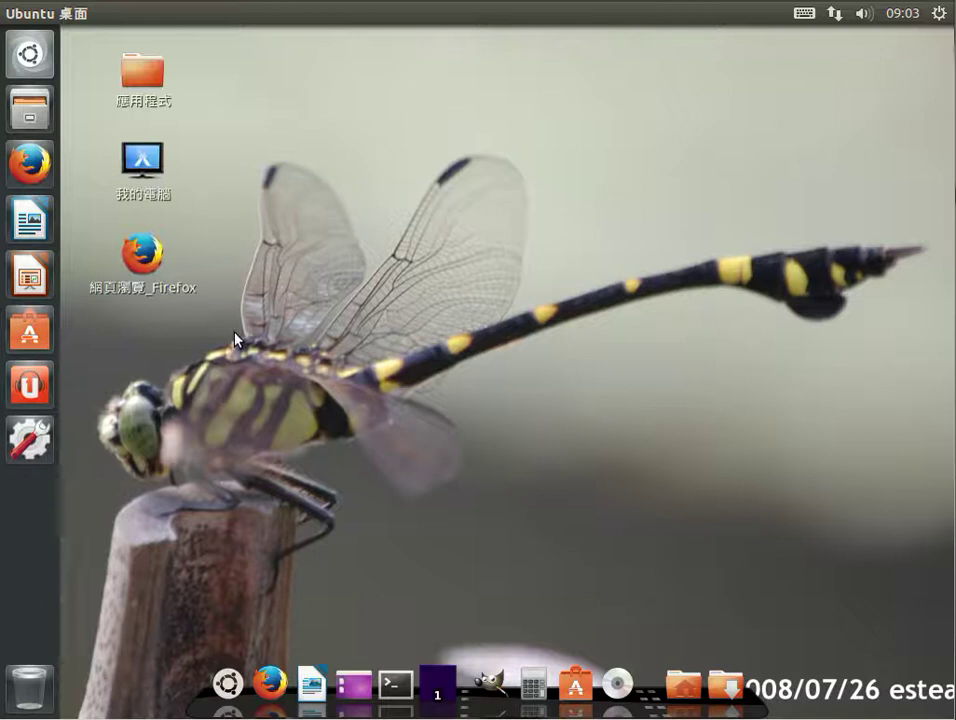
Launch the user restore settings (使用者還原設定) and authorize them with the administrator password
left_click(226, 681)
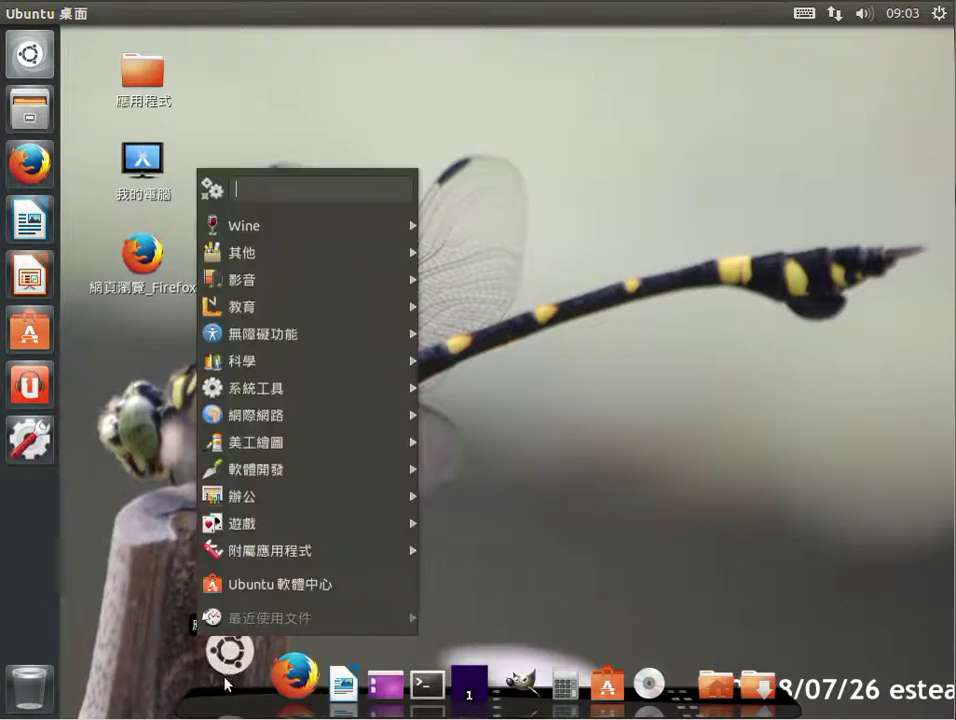
mouse_move(316, 396)
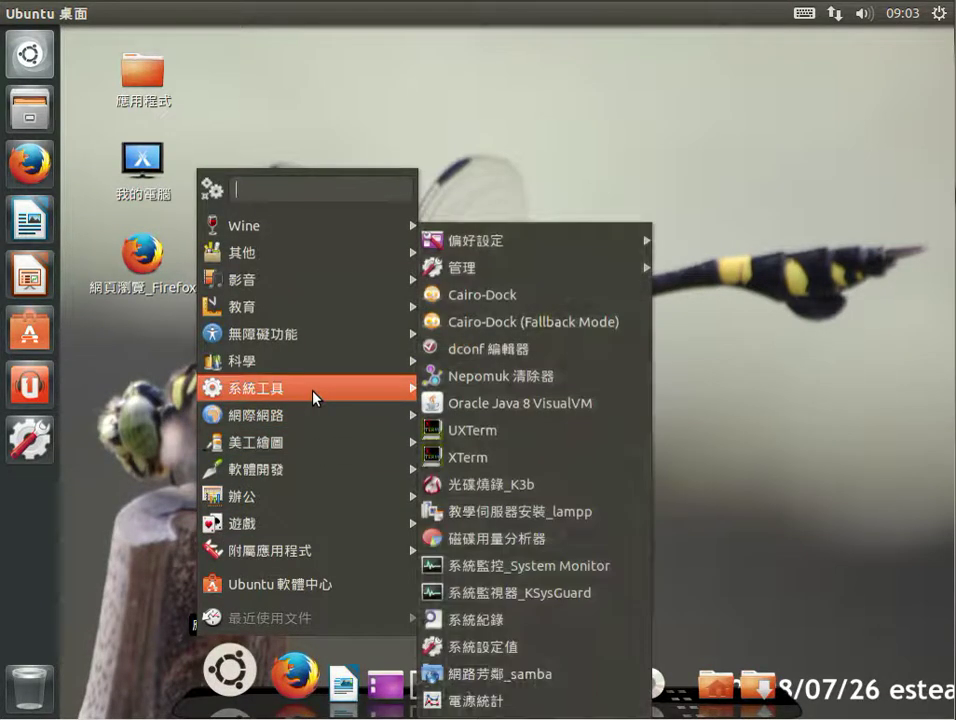
mouse_move(470, 241)
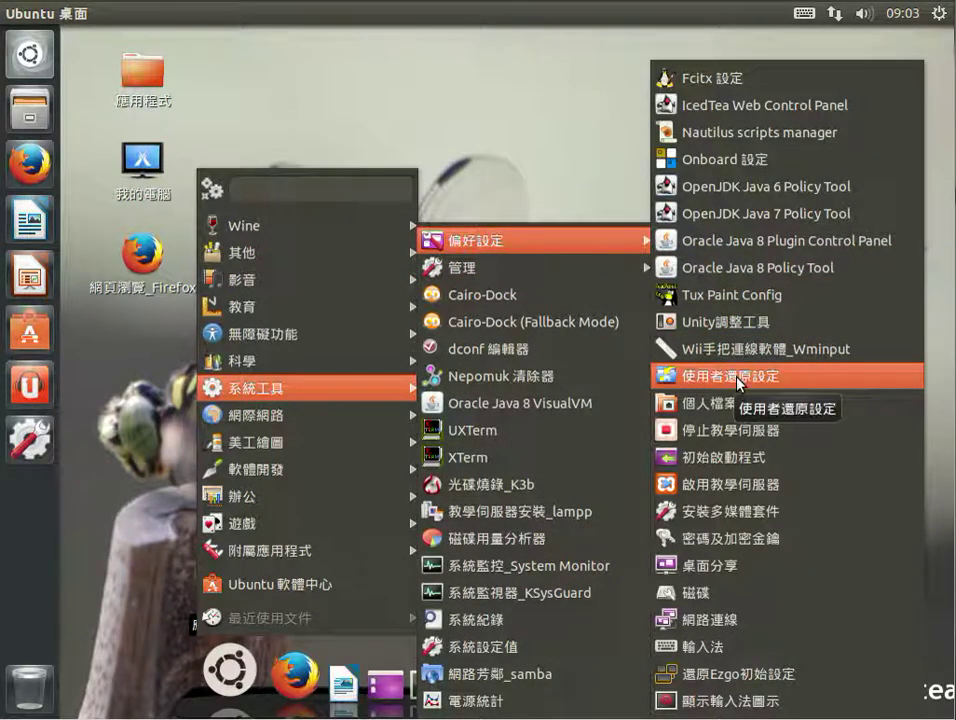
left_click(738, 380)
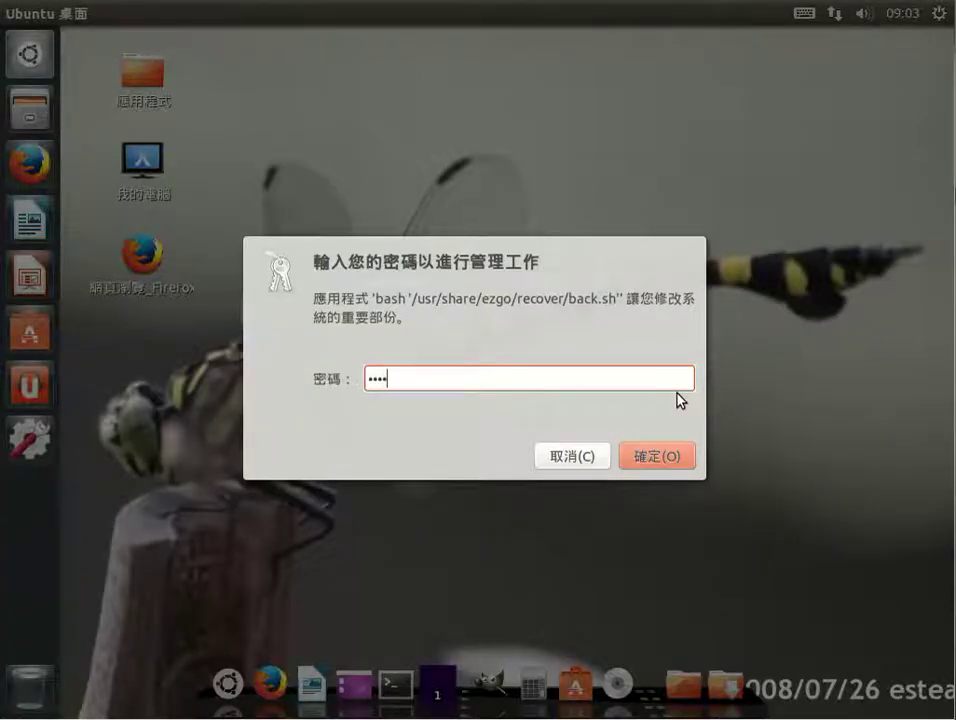
left_click(645, 458)
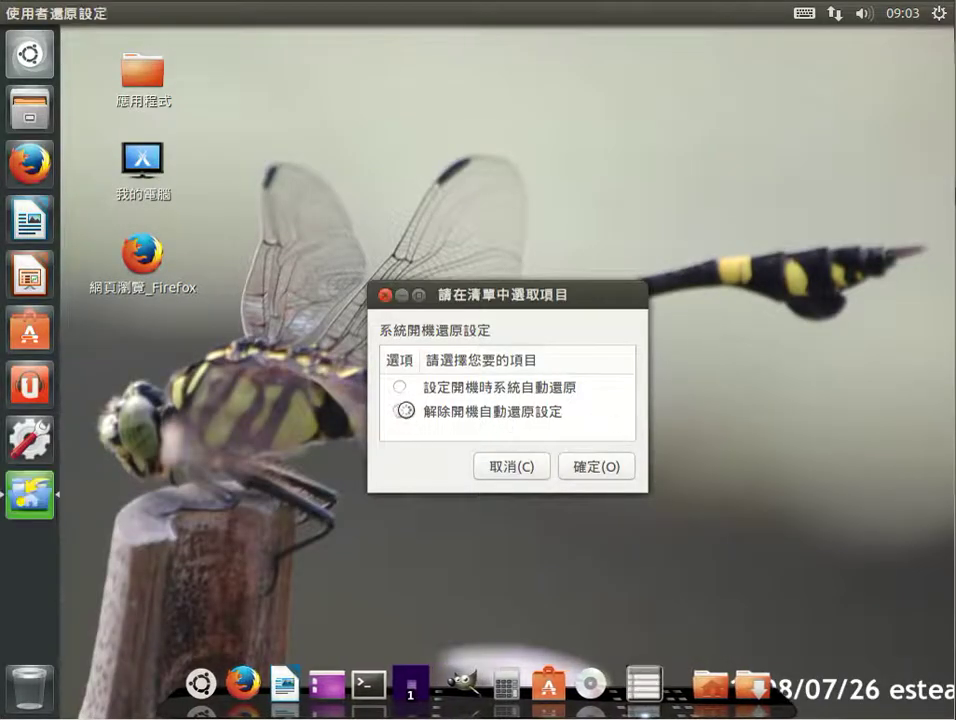
Enable automatic system restore at boot (設定開機時系統自動還原) for the student account and finish the setup
left_click(401, 389)
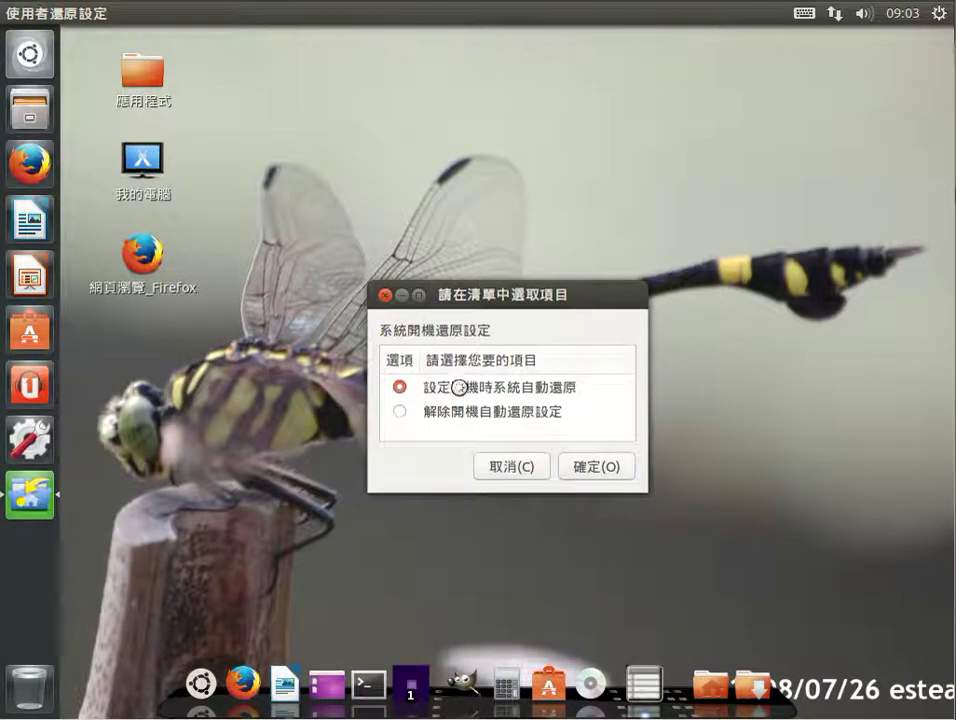
left_click(588, 459)
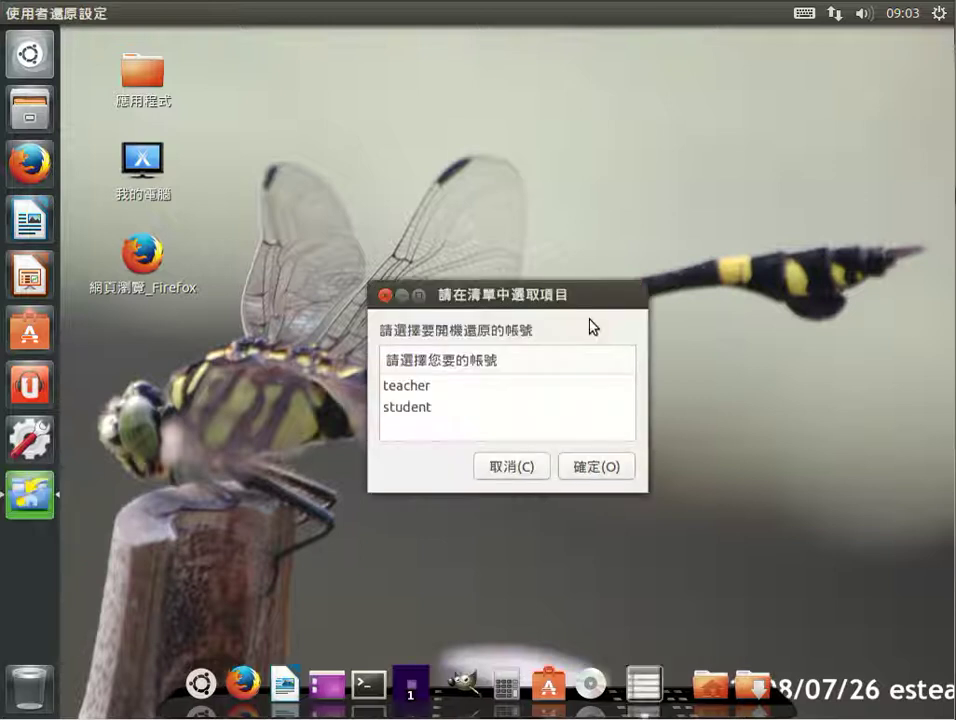
left_click(414, 408)
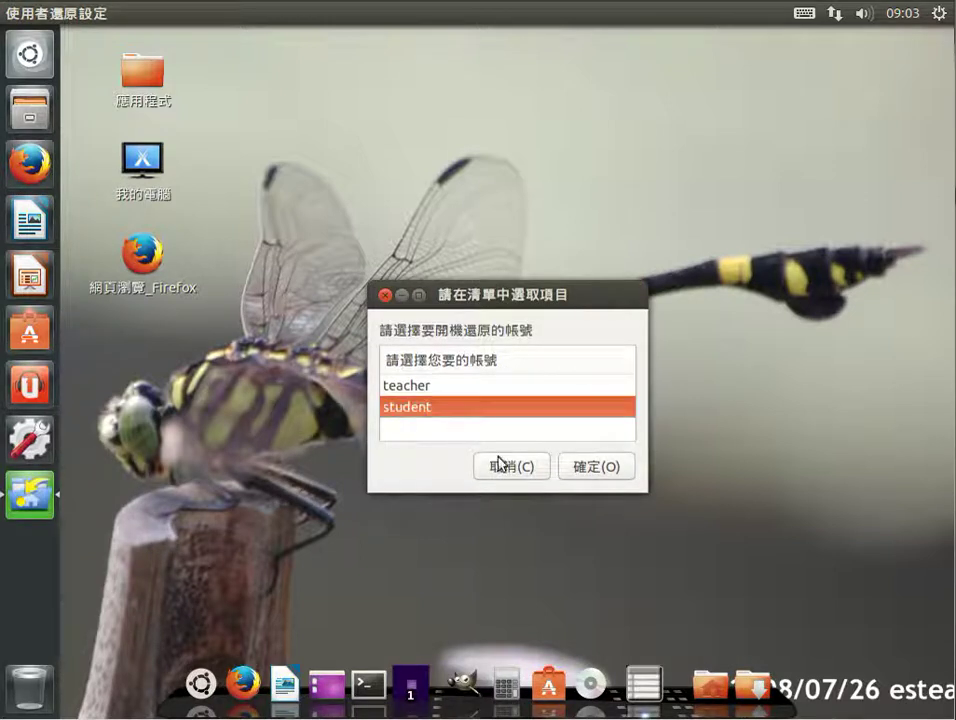
left_click(606, 467)
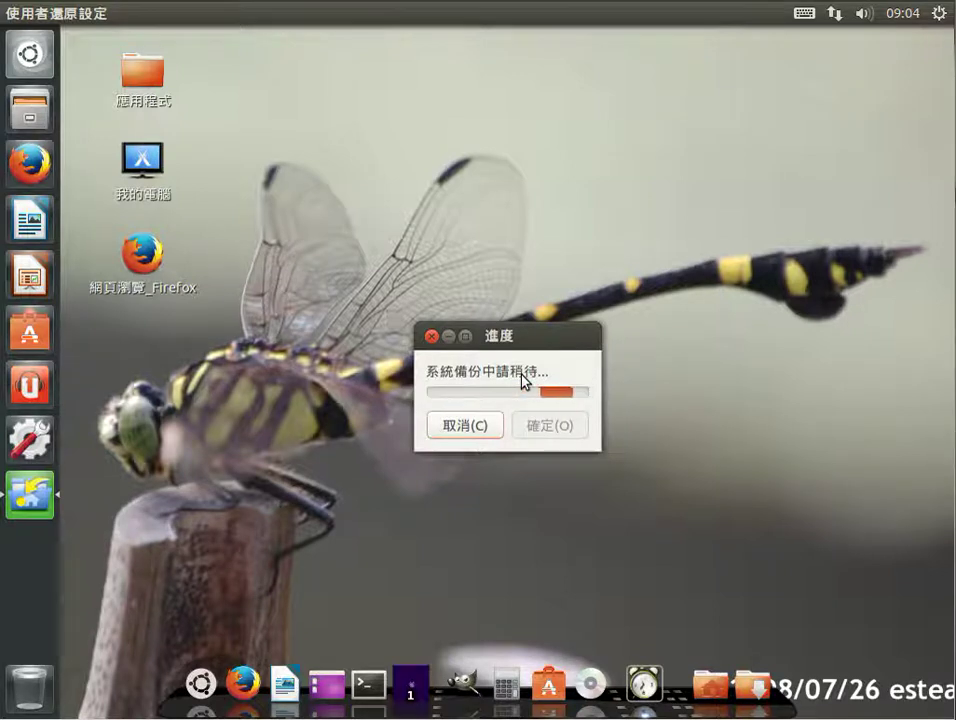
left_click_drag(507, 341, 570, 333)
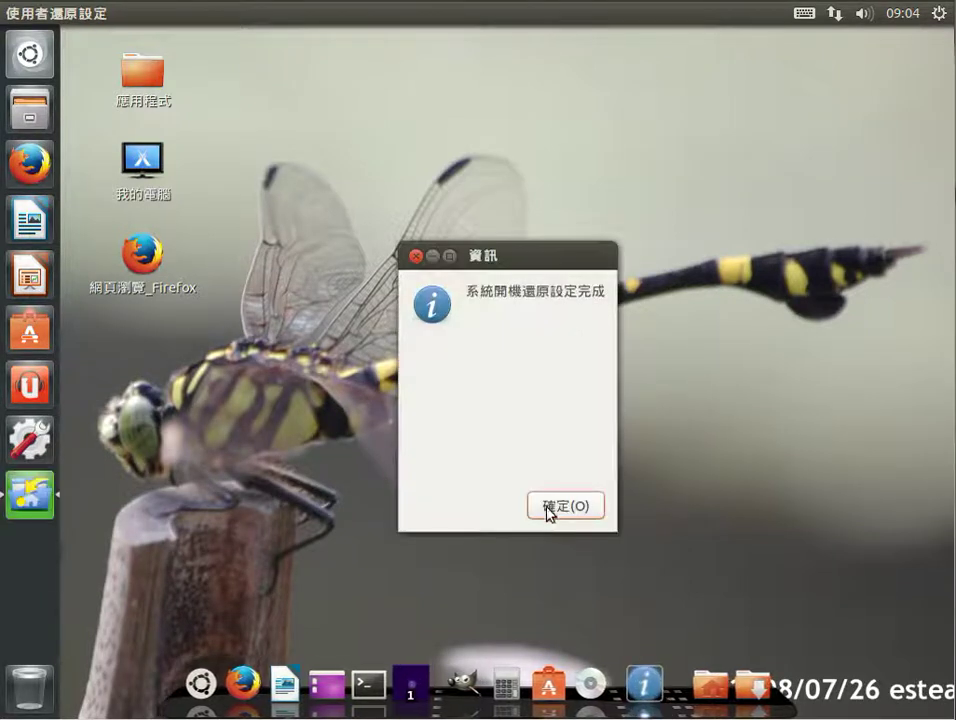
left_click(555, 507)
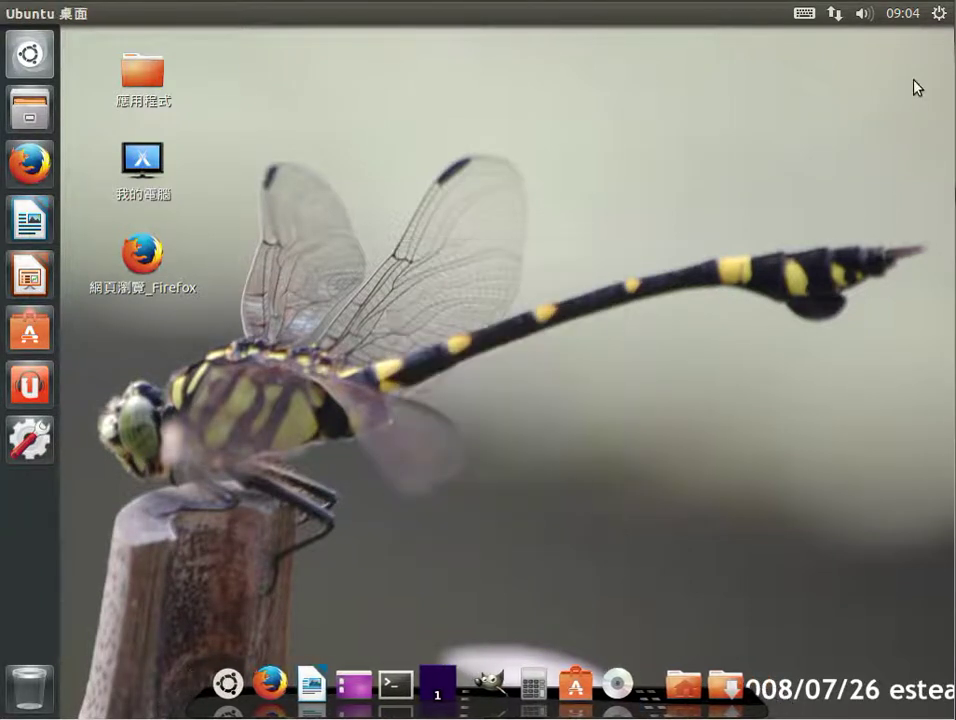
Restart the computer from the teacher account and dismiss VirtualBox's mouse integration messages
left_click(940, 16)
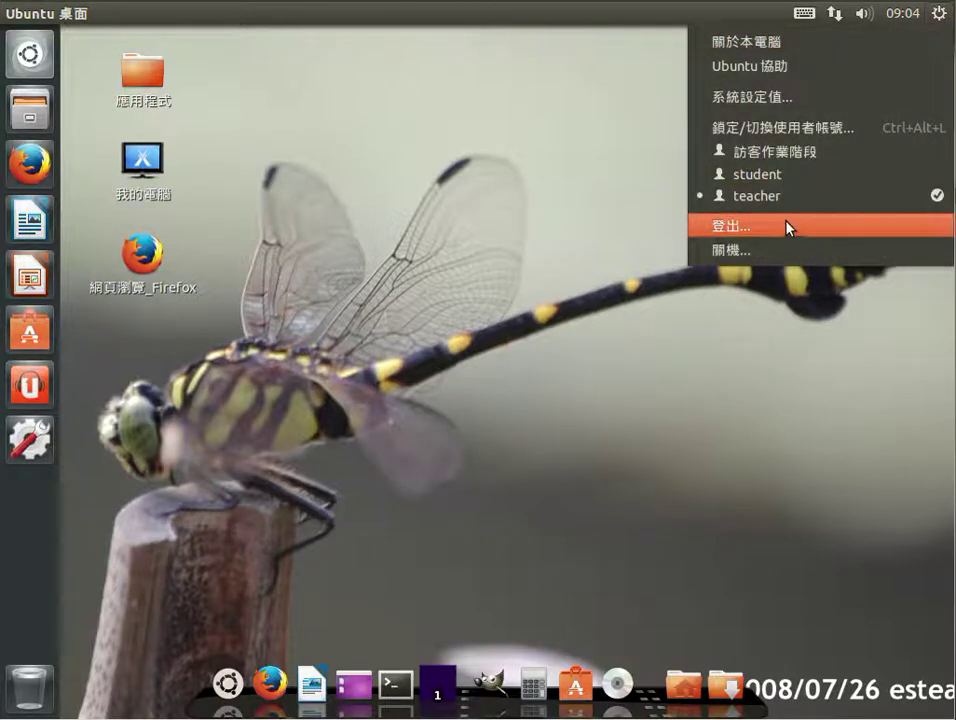
left_click(787, 248)
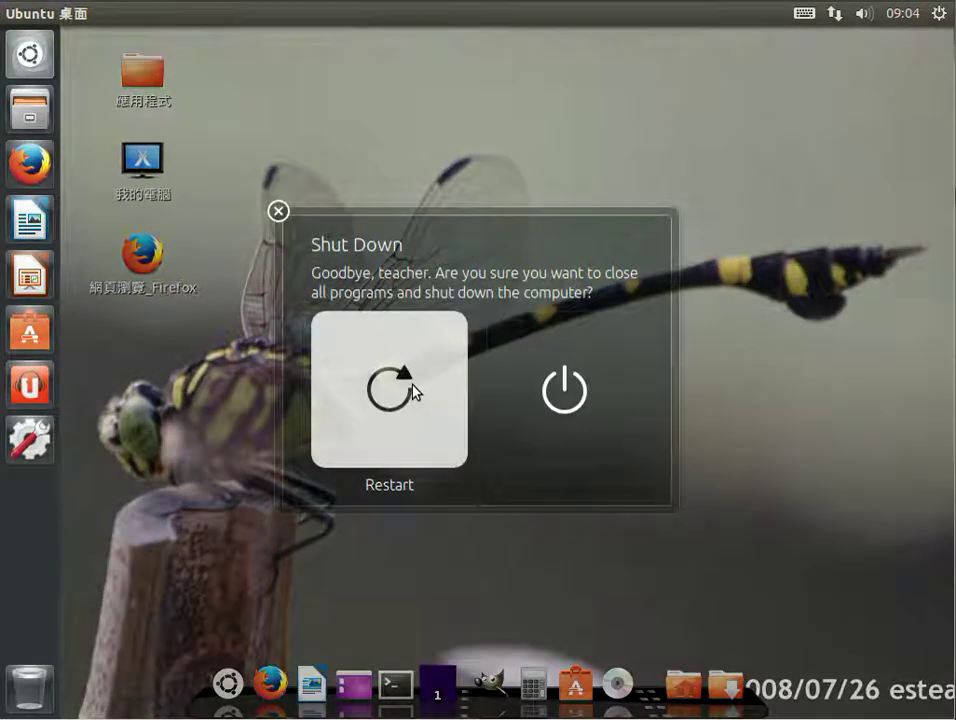
left_click(412, 391)
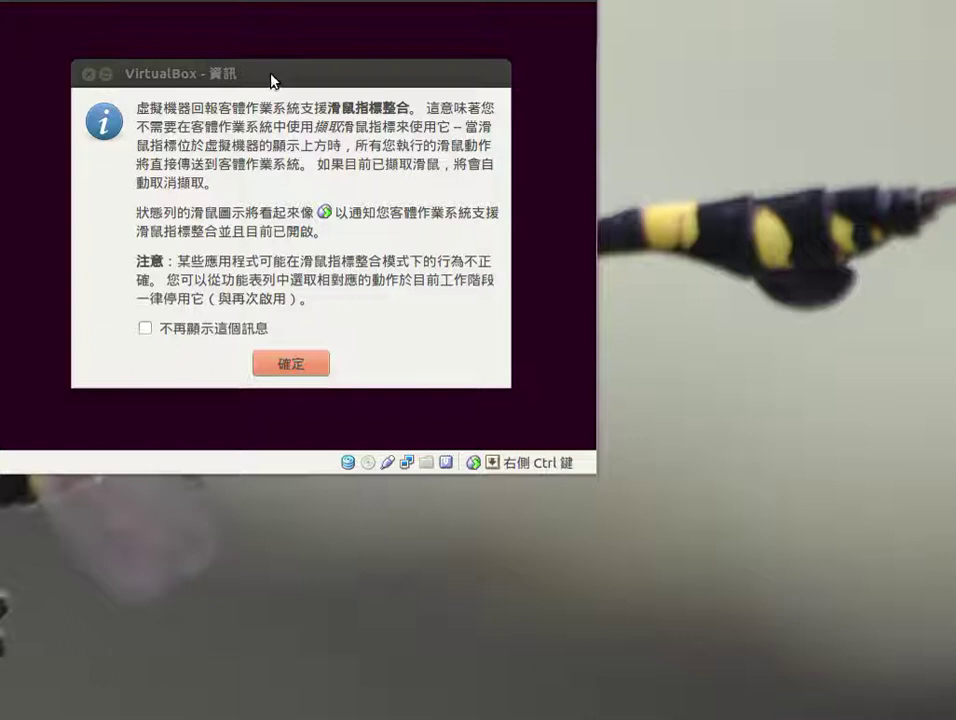
left_click(280, 368)
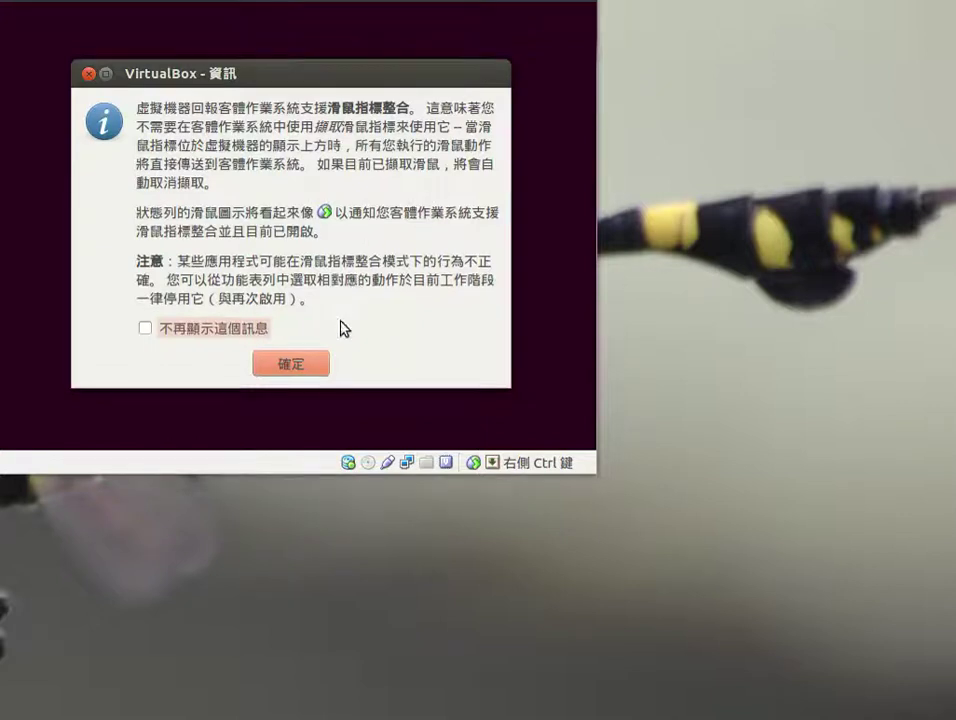
left_click(314, 363)
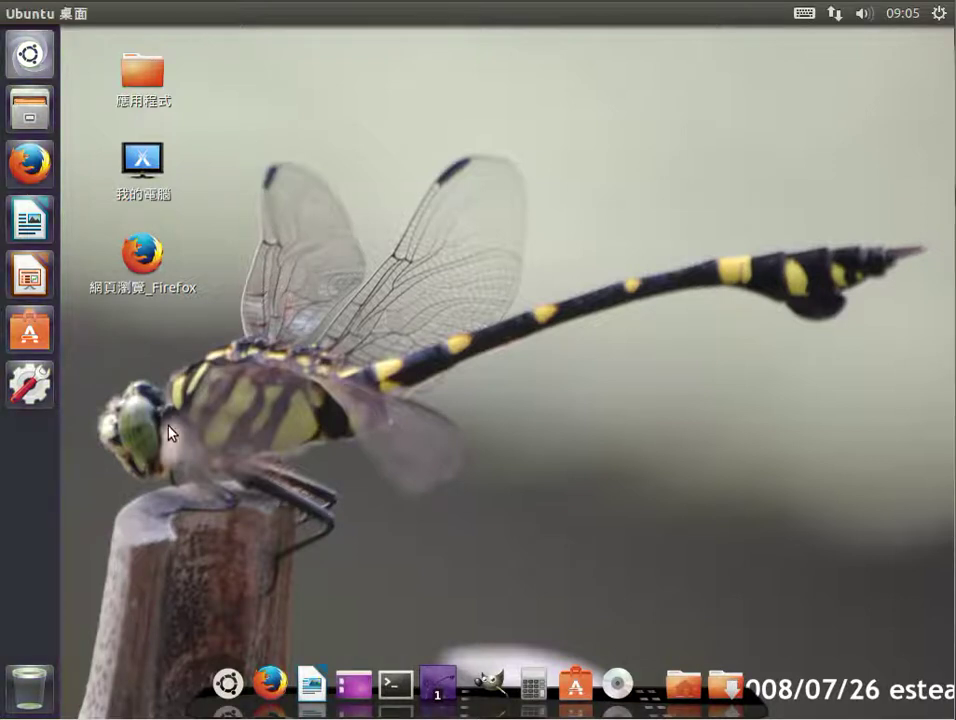
Create a new folder named 123 on the student account's desktop
right_click(277, 192)
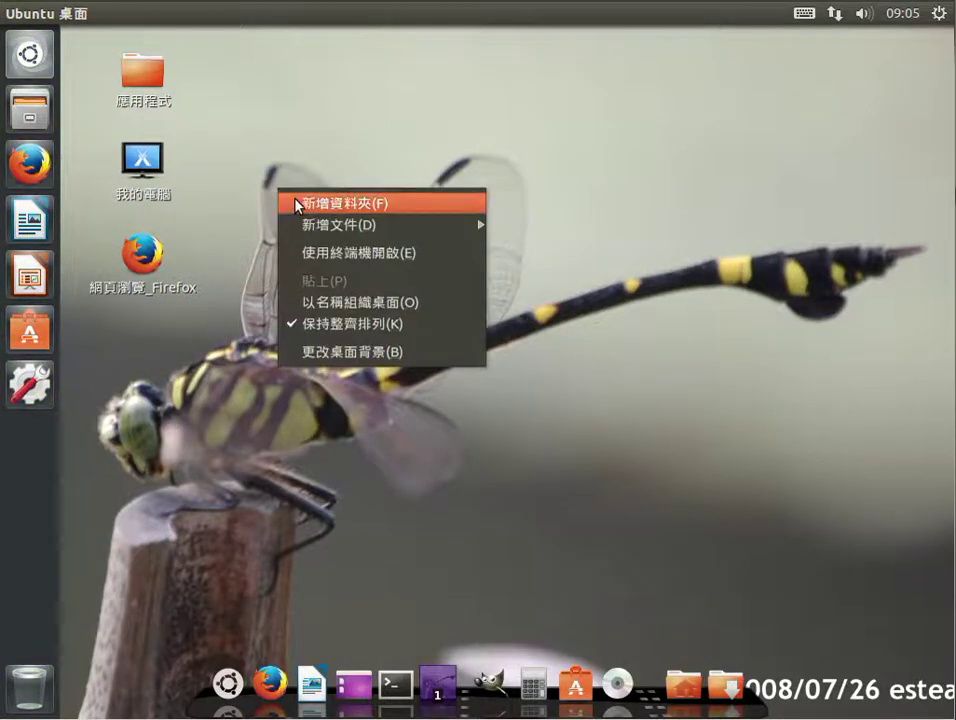
left_click(411, 205)
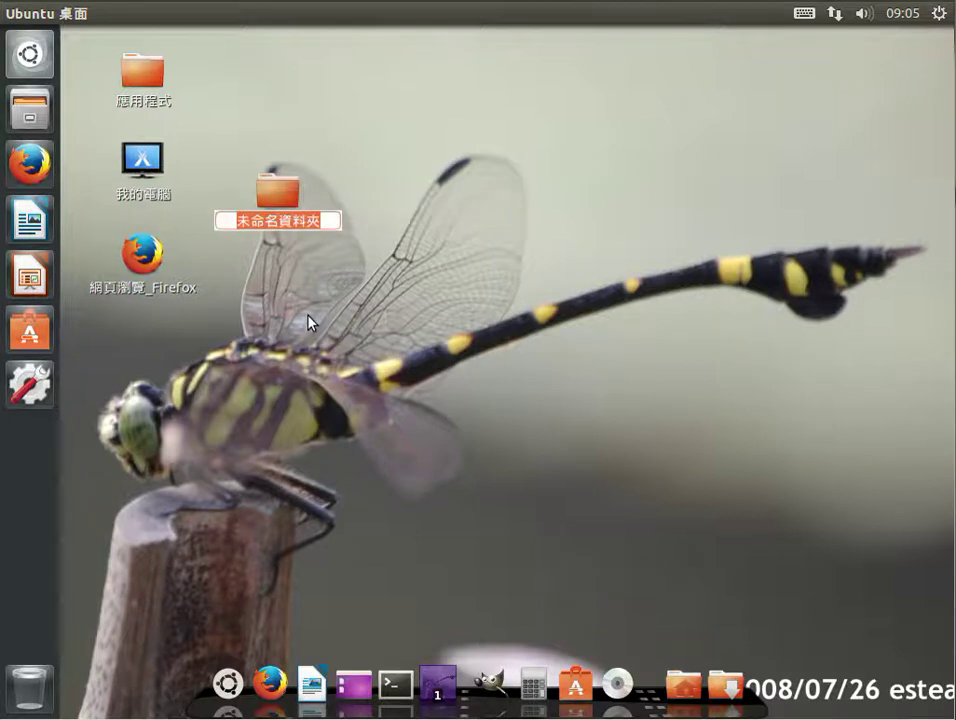
type("123")
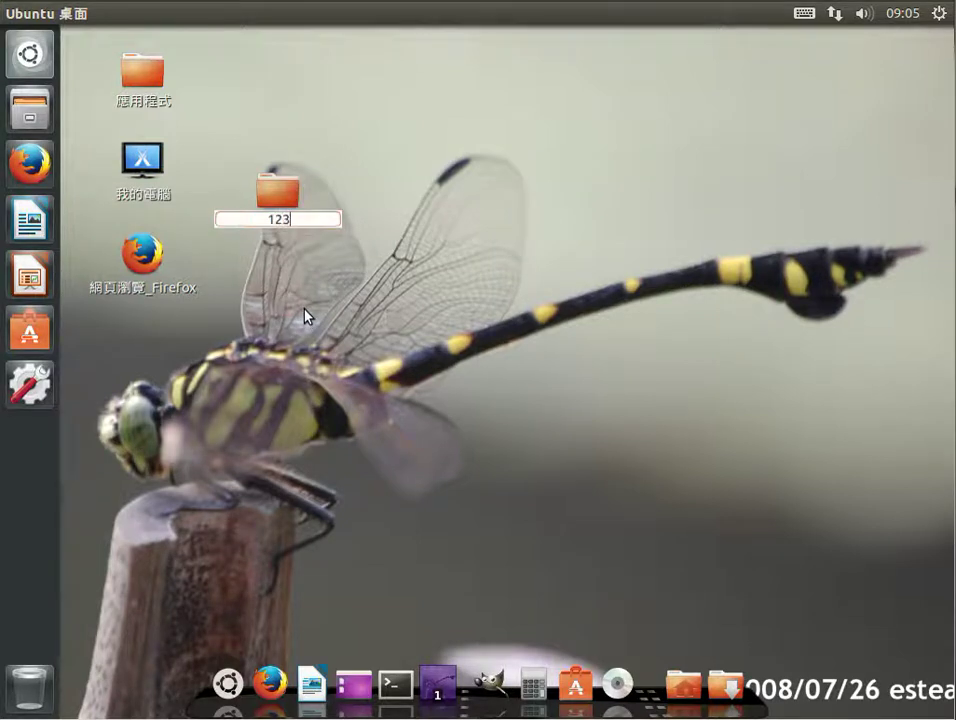
key("Return")
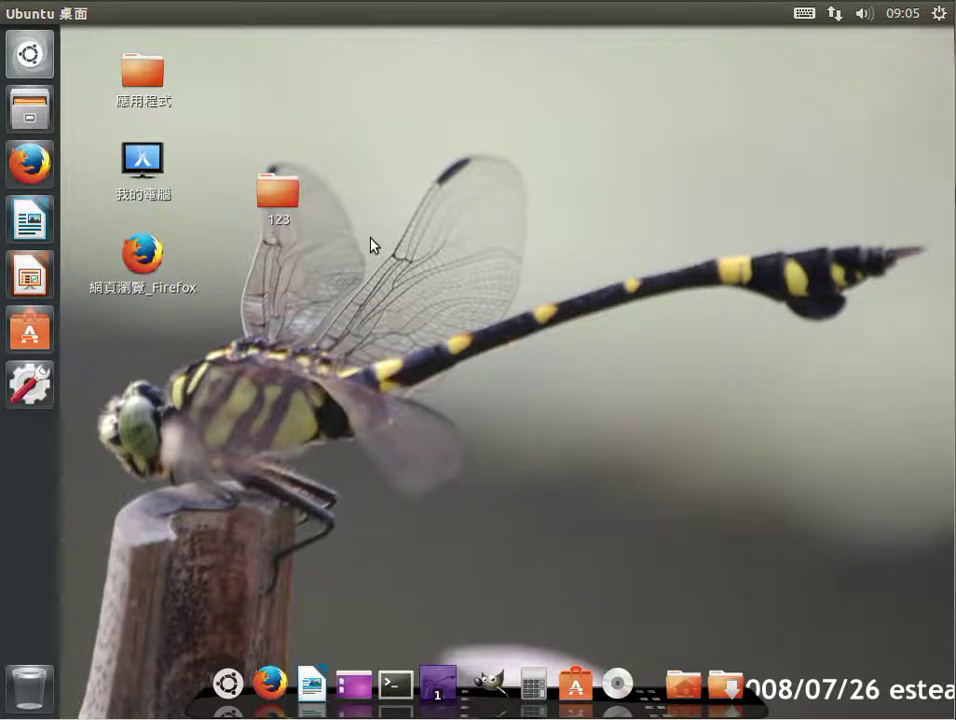
Launch Firefox from the desktop to check its home page, and minimize the browser window
left_click(163, 258)
double_click(145, 256)
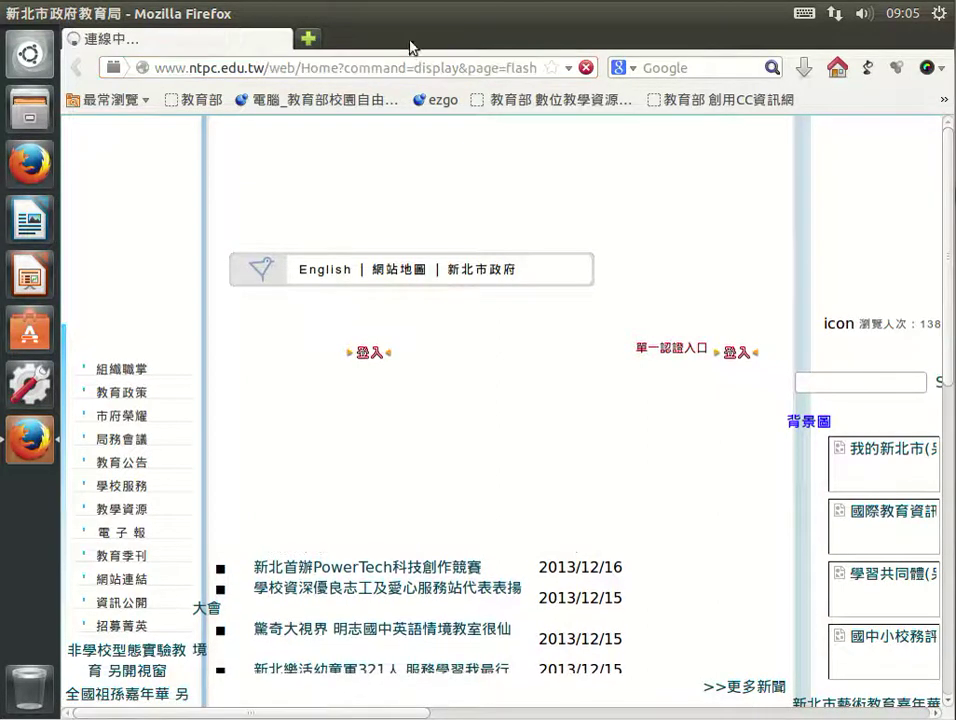
left_click(31, 14)
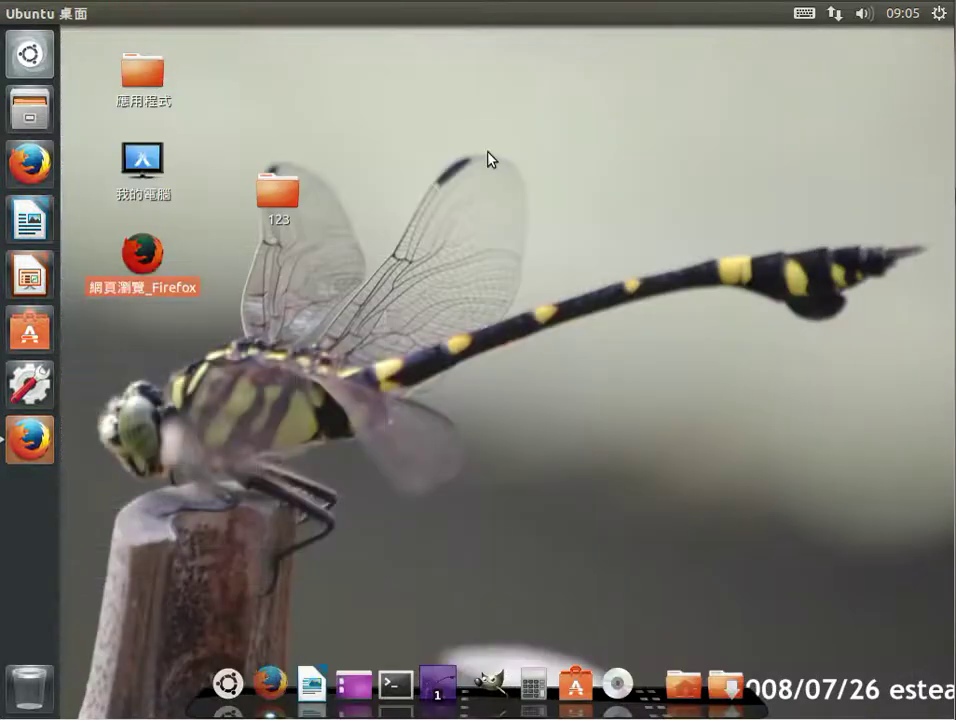
Change the desktop background to the Blue frost wallpaper and close the appearance settings
right_click(489, 159)
left_click(536, 320)
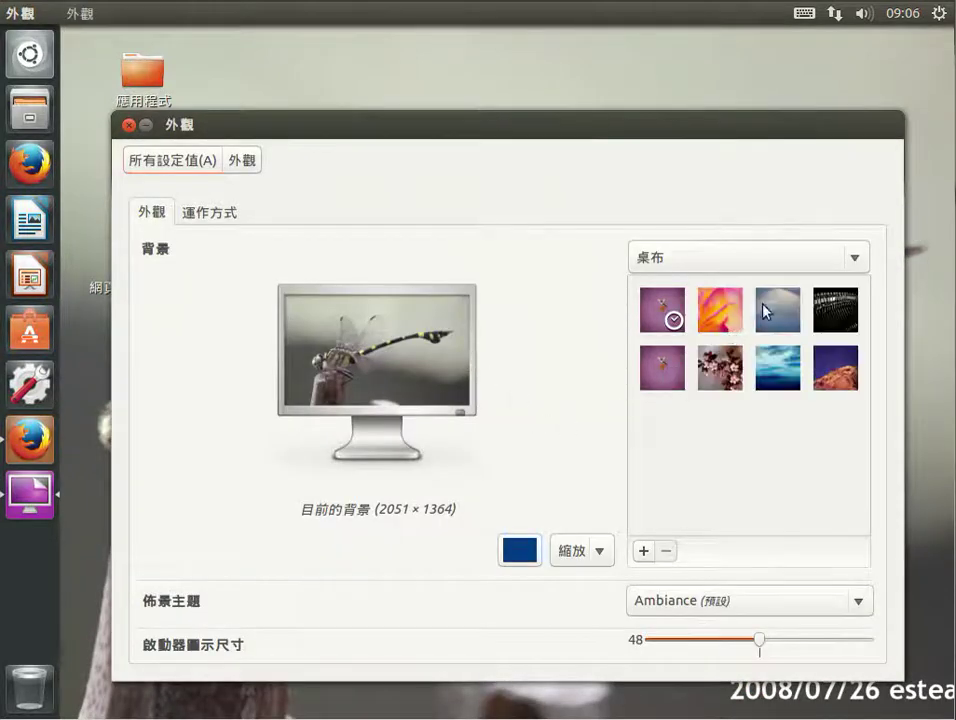
left_click(785, 311)
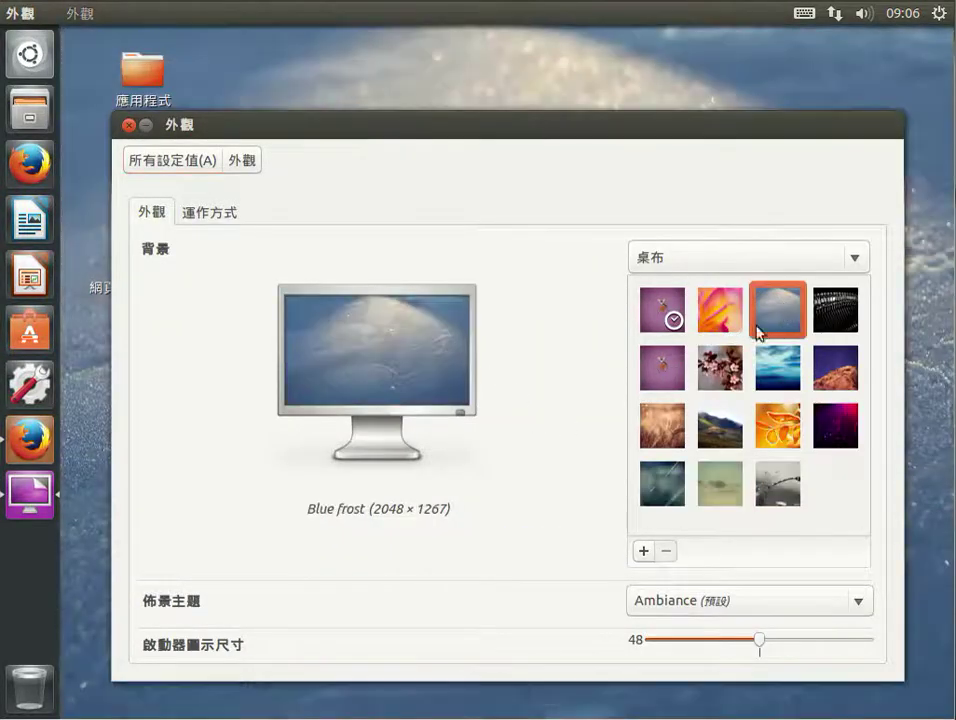
left_click(128, 125)
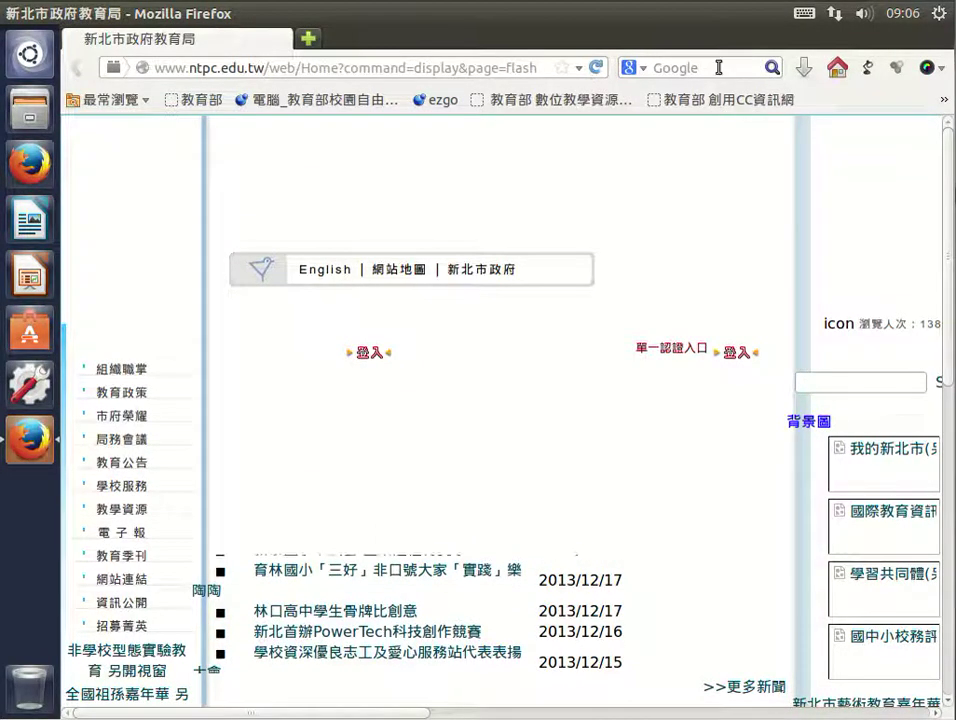
left_click(772, 67)
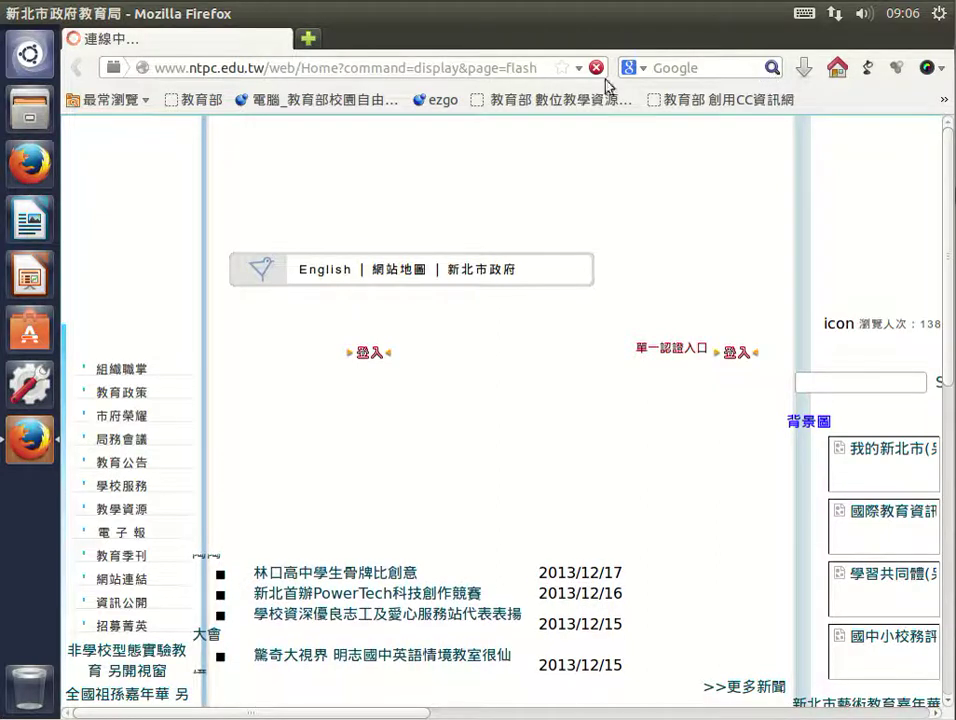
left_click(306, 67)
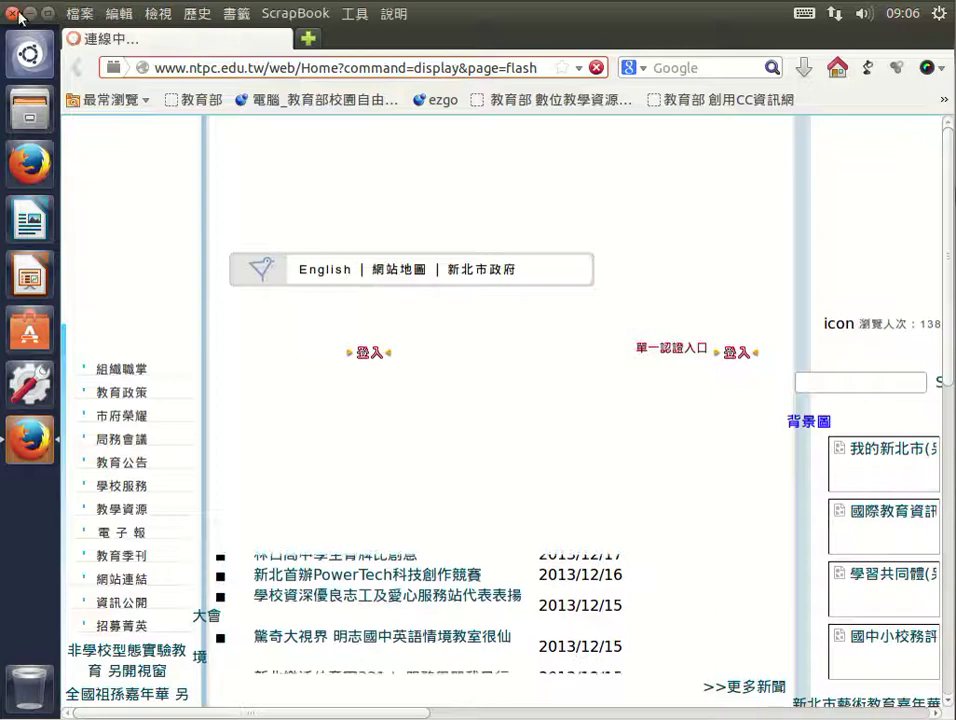
left_click(13, 13)
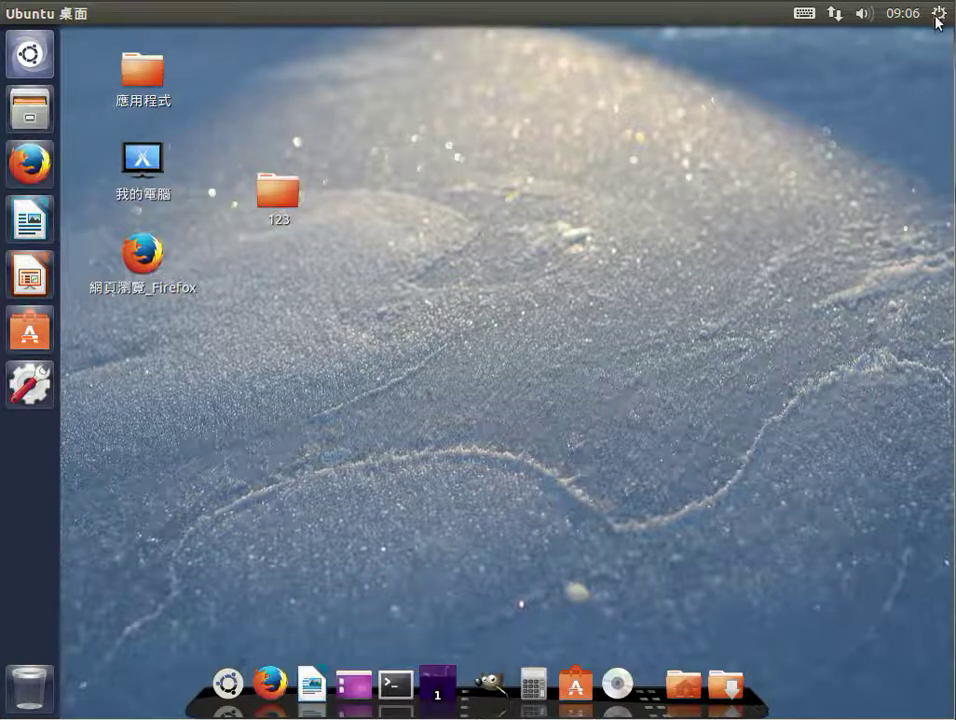
Restart the computer from the student account and dismiss VirtualBox's mouse integration message
left_click(903, 13)
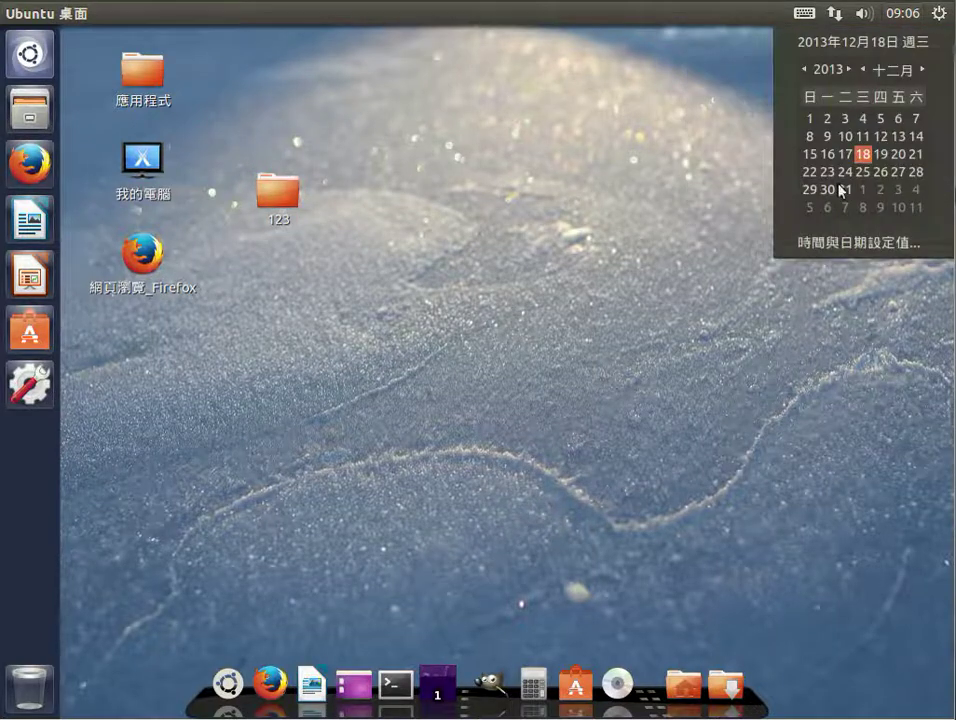
left_click(939, 14)
left_click(805, 258)
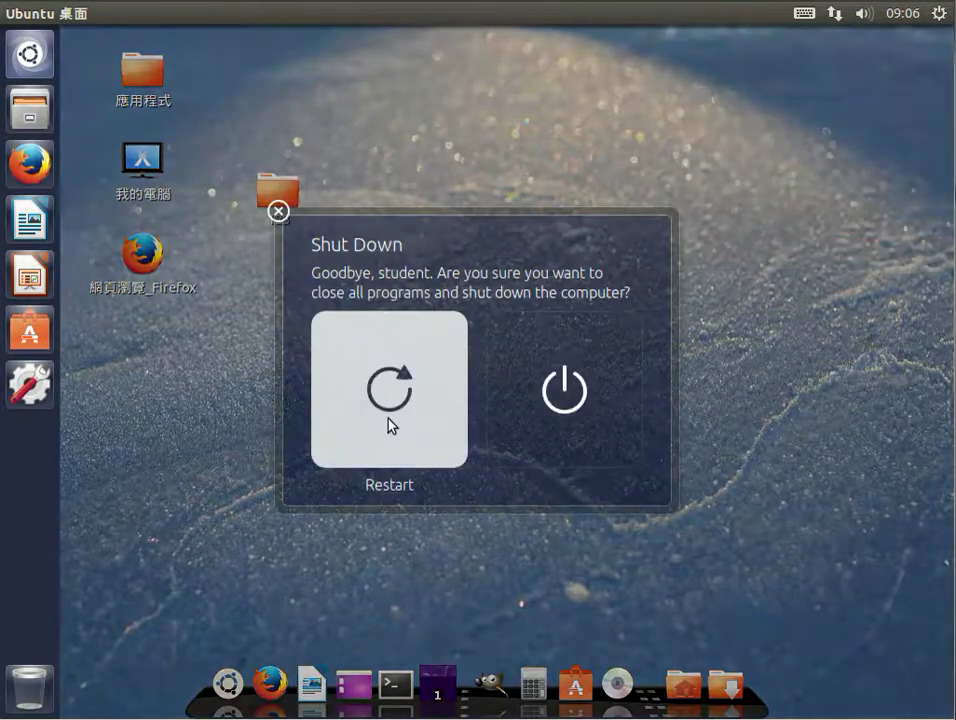
left_click(390, 425)
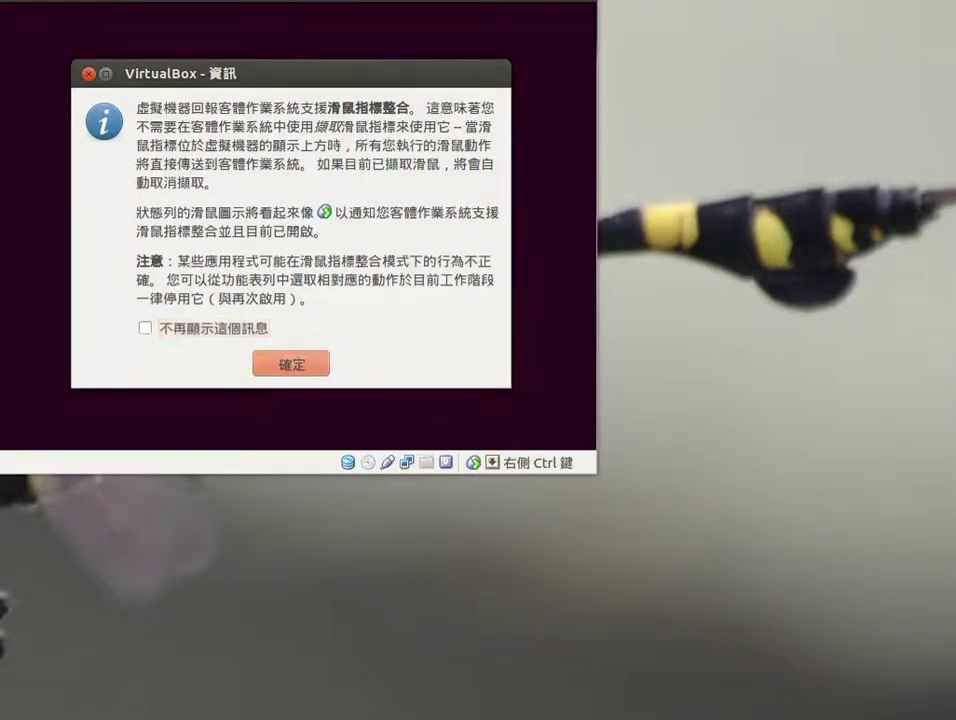
left_click(291, 364)
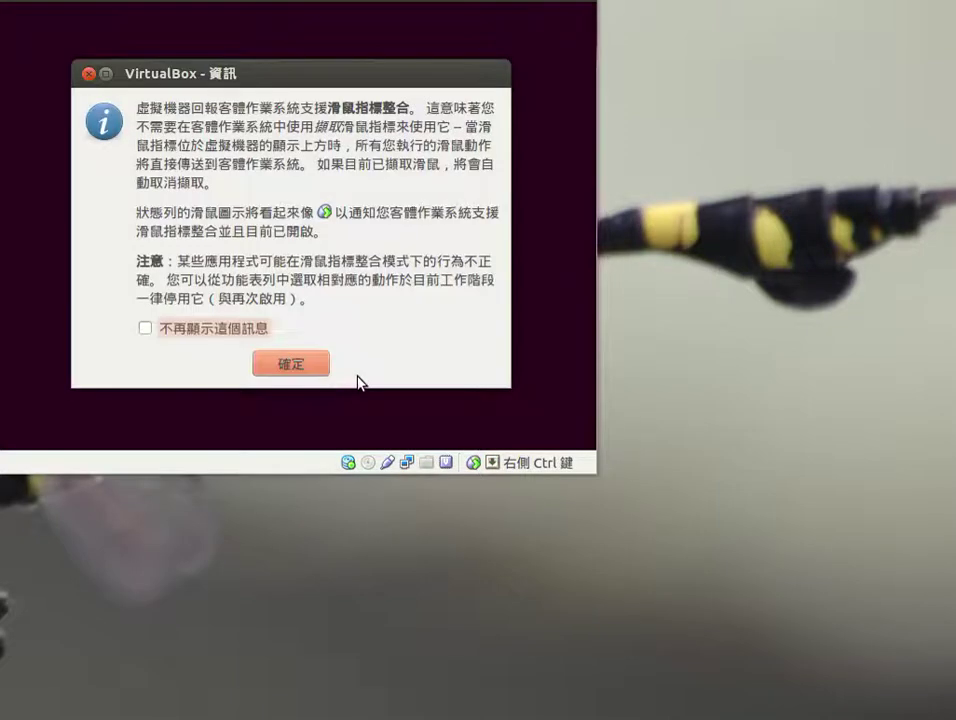
Dismiss VirtualBox's mouse pointer integration message and switch the booting virtual machine to full-screen display
left_click(310, 371)
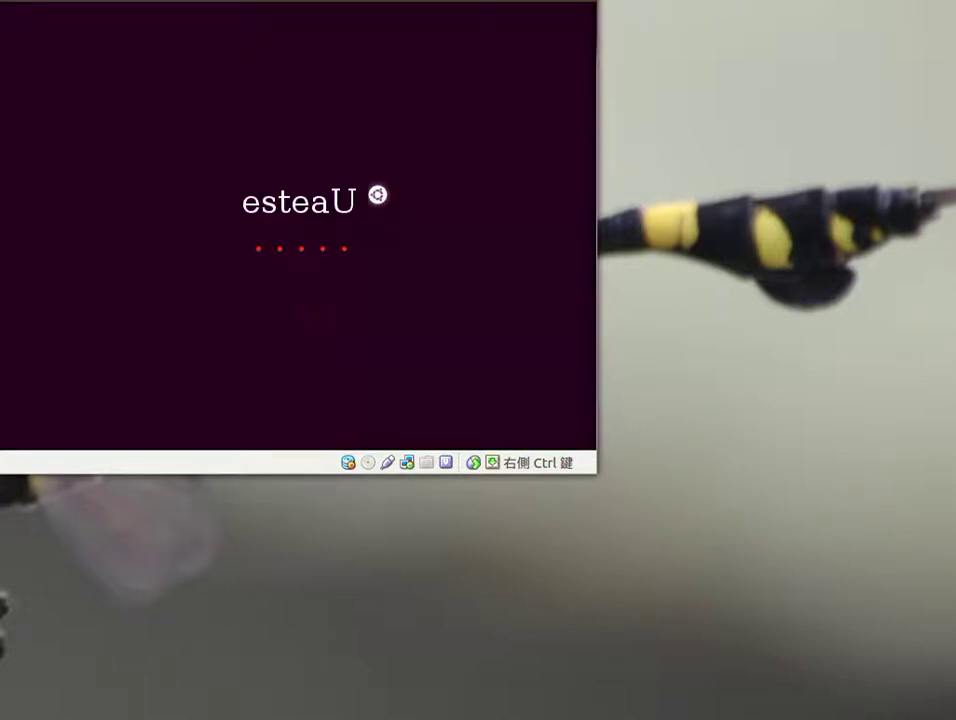
key("ctrl+f")
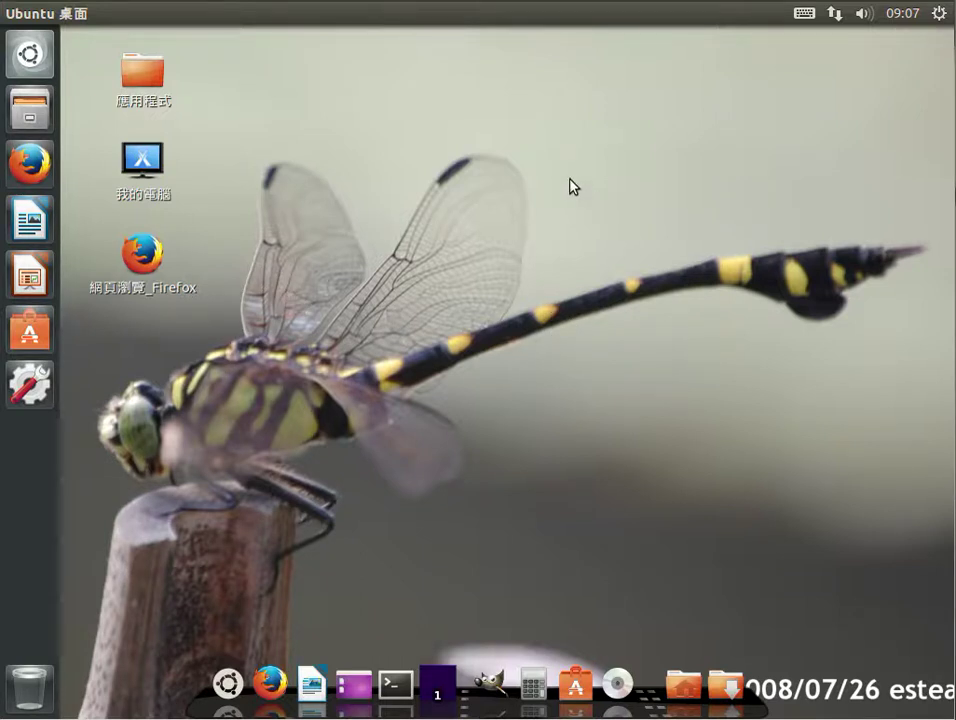
left_click(938, 16)
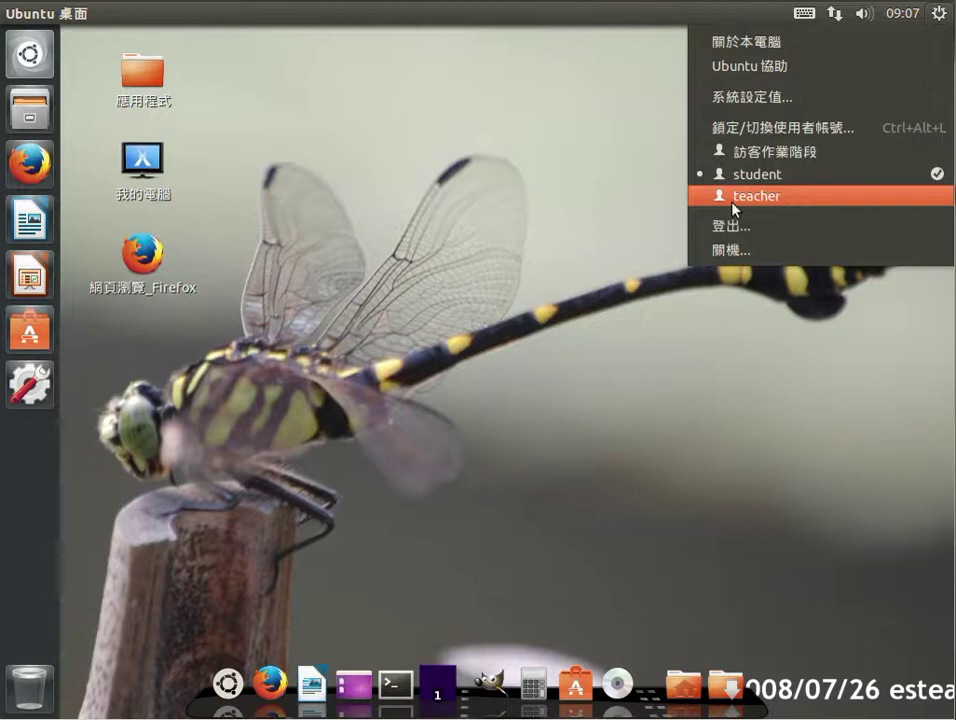
left_click(560, 245)
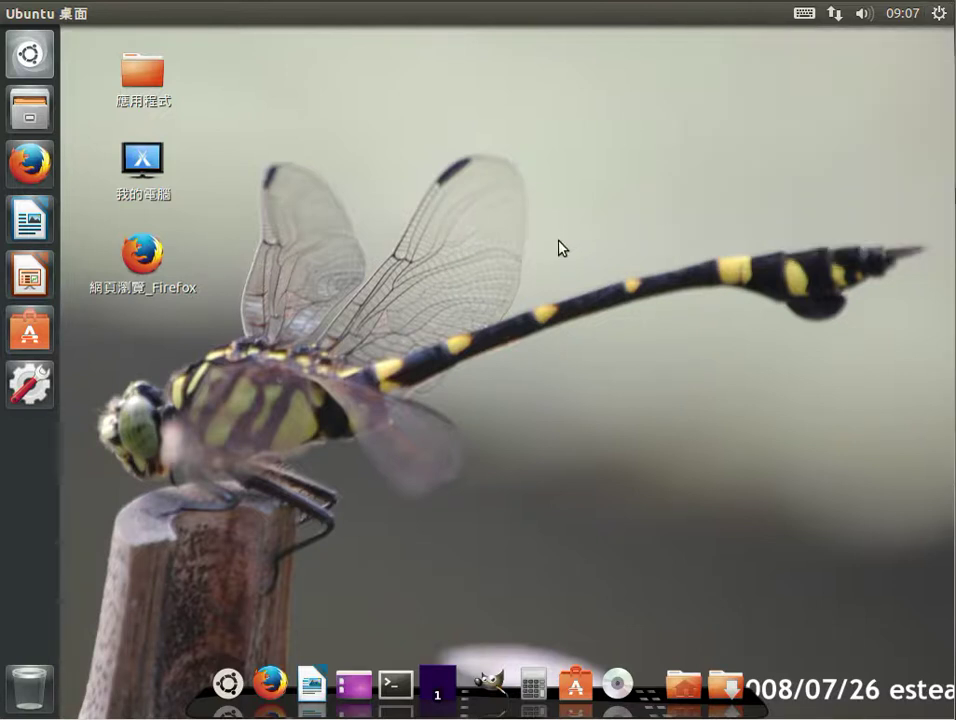
left_click(938, 13)
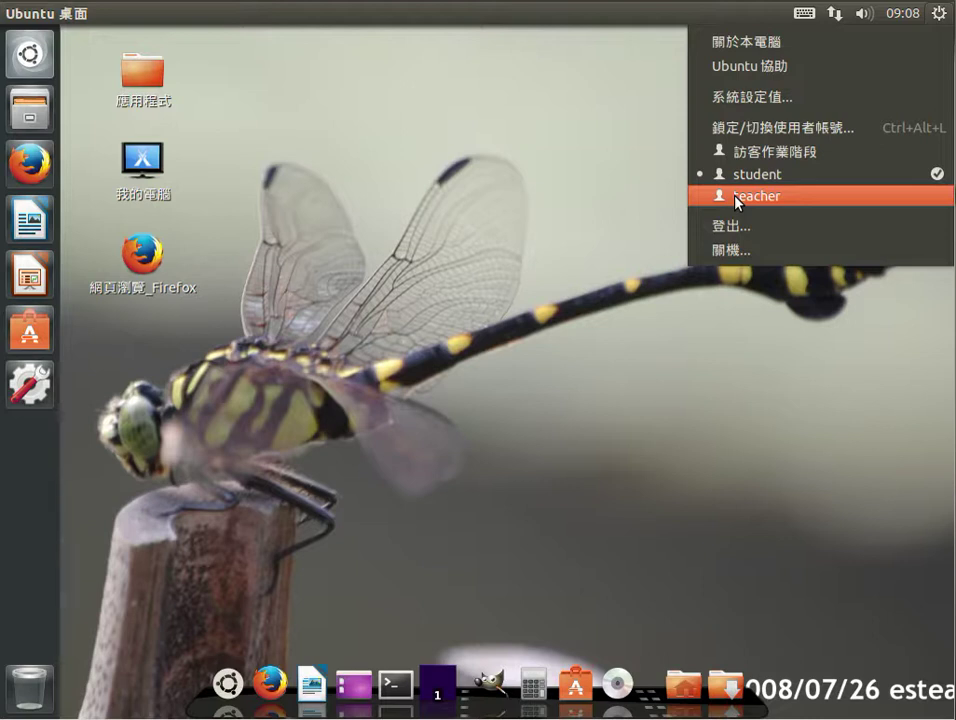
left_click(497, 205)
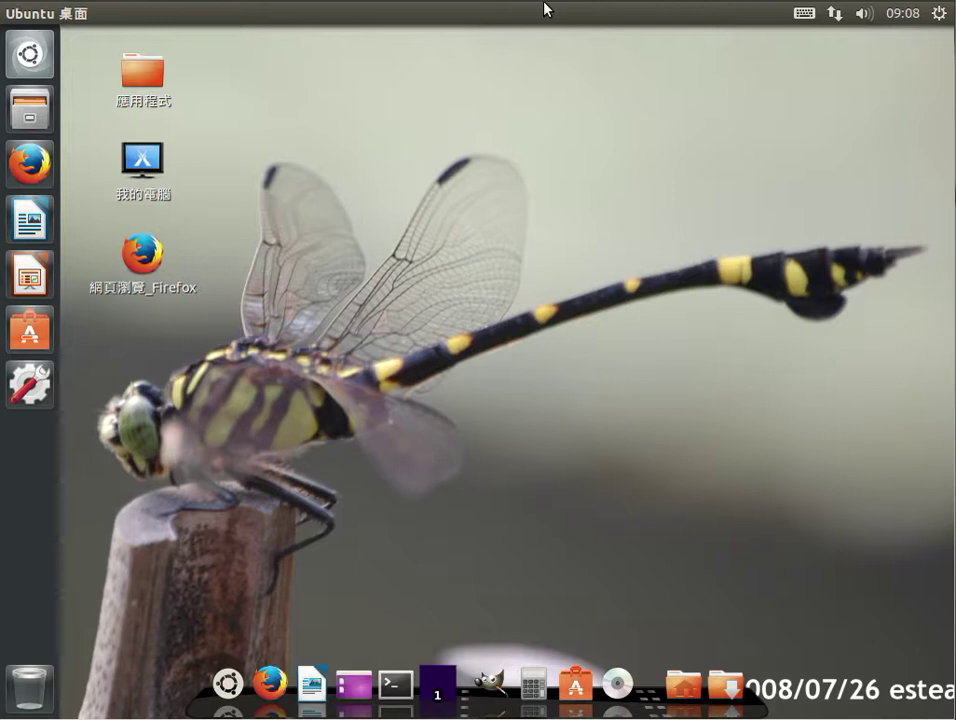